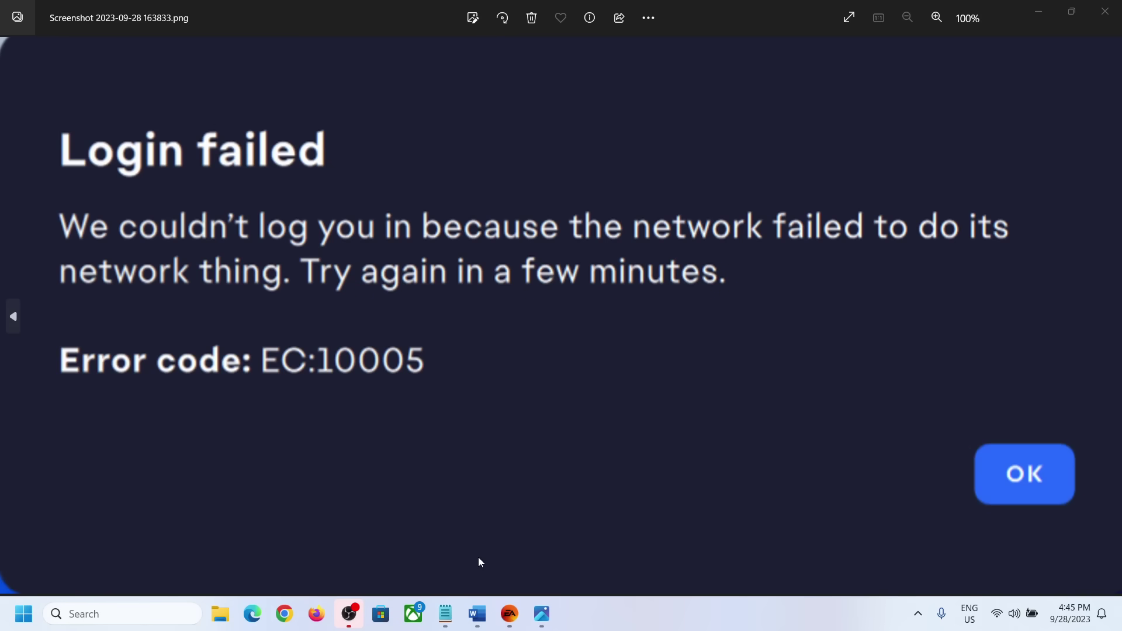
Highlight the Word notes about EA servers down for maintenance and closing all EA processes.
left_click(480, 617)
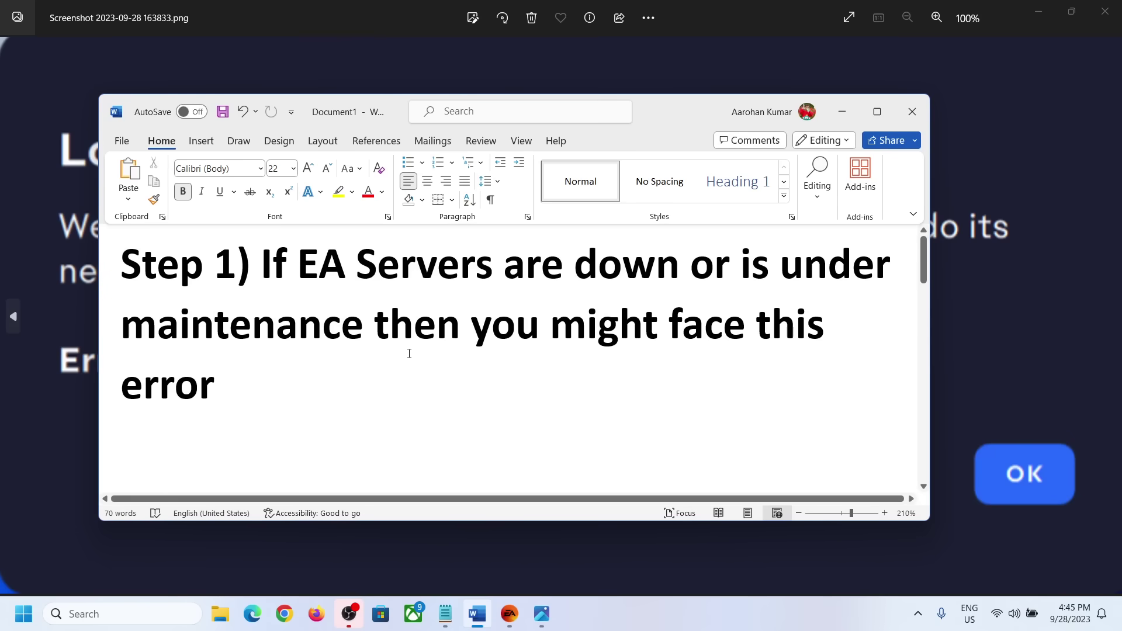
left_click_drag(267, 269, 688, 264)
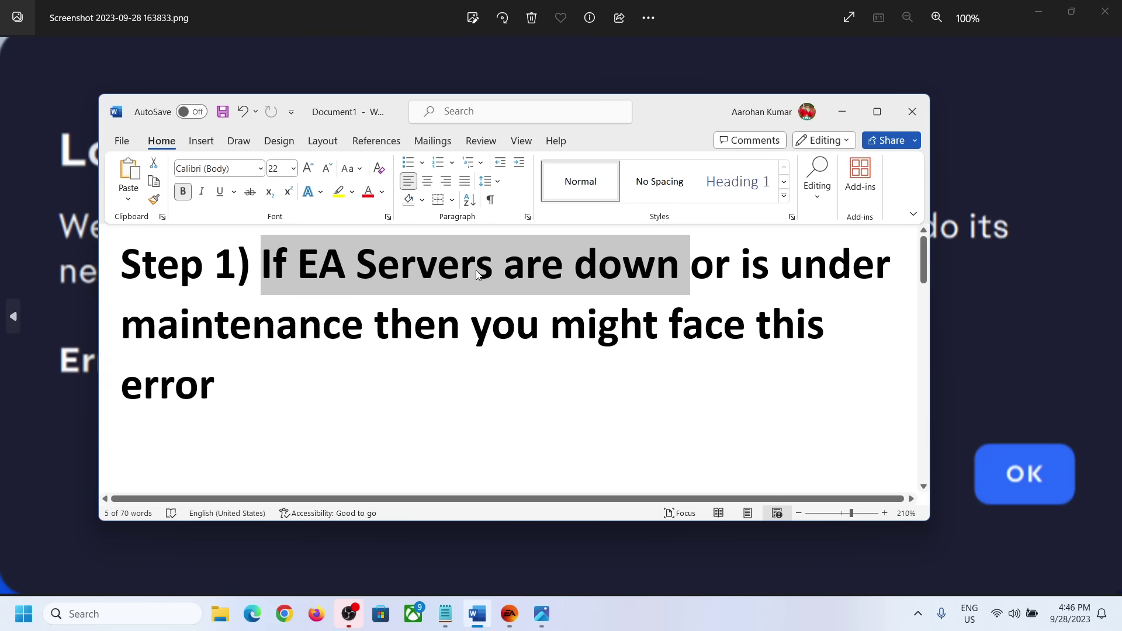
left_click_drag(780, 266, 358, 336)
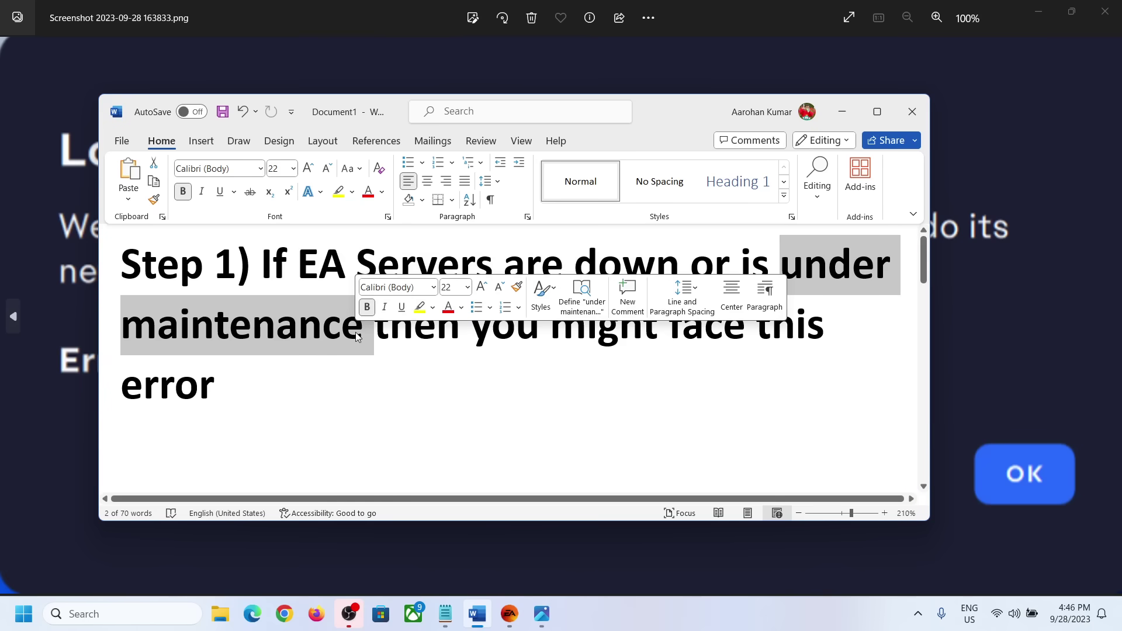
left_click(328, 380)
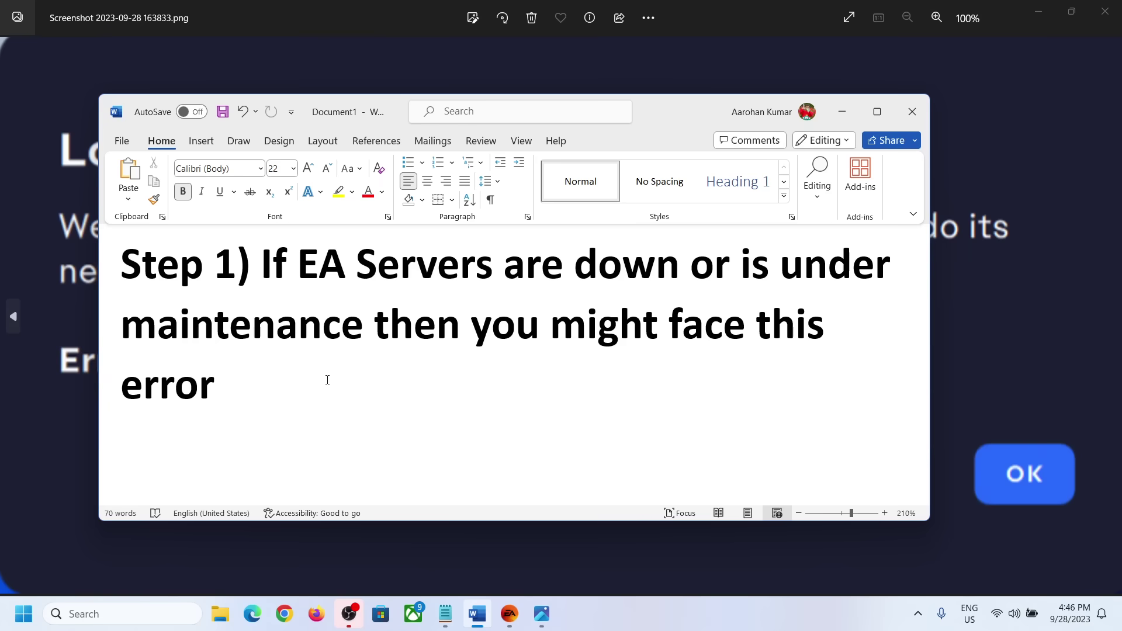
scroll(327, 380, "down", 5)
left_click_drag(264, 327, 508, 342)
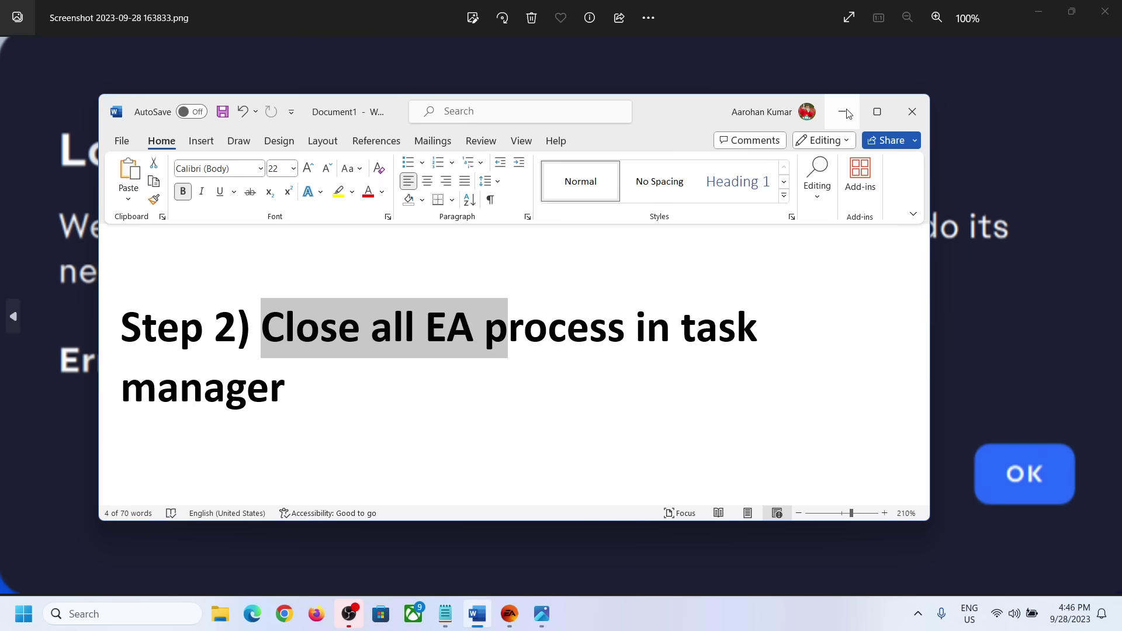
left_click(846, 113)
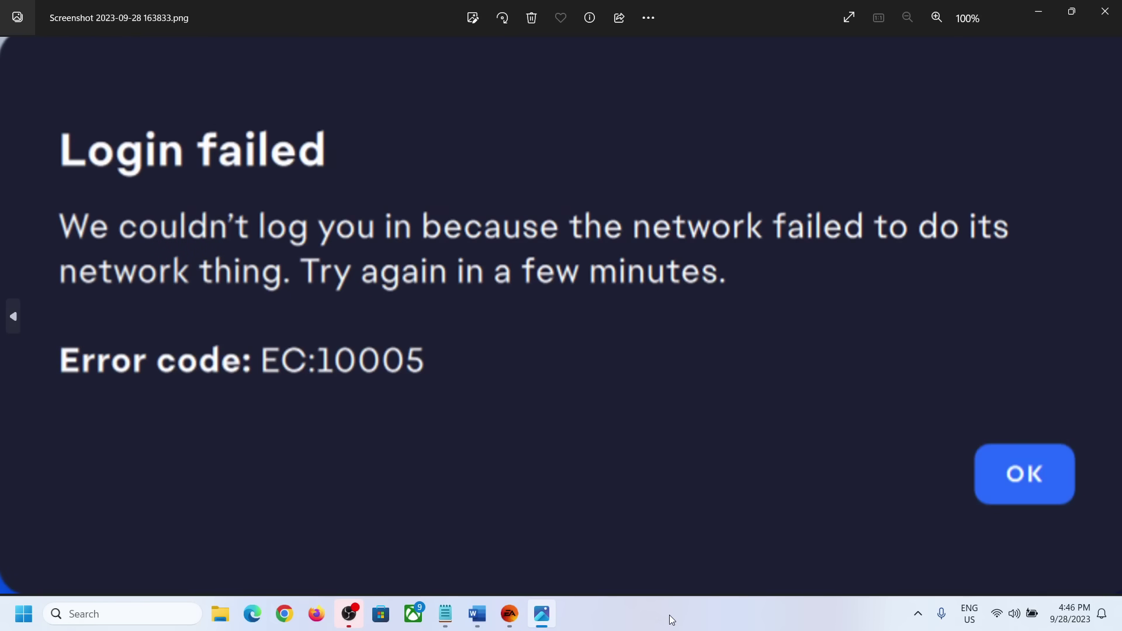
End the EA app process in Task Manager.
right_click(23, 614)
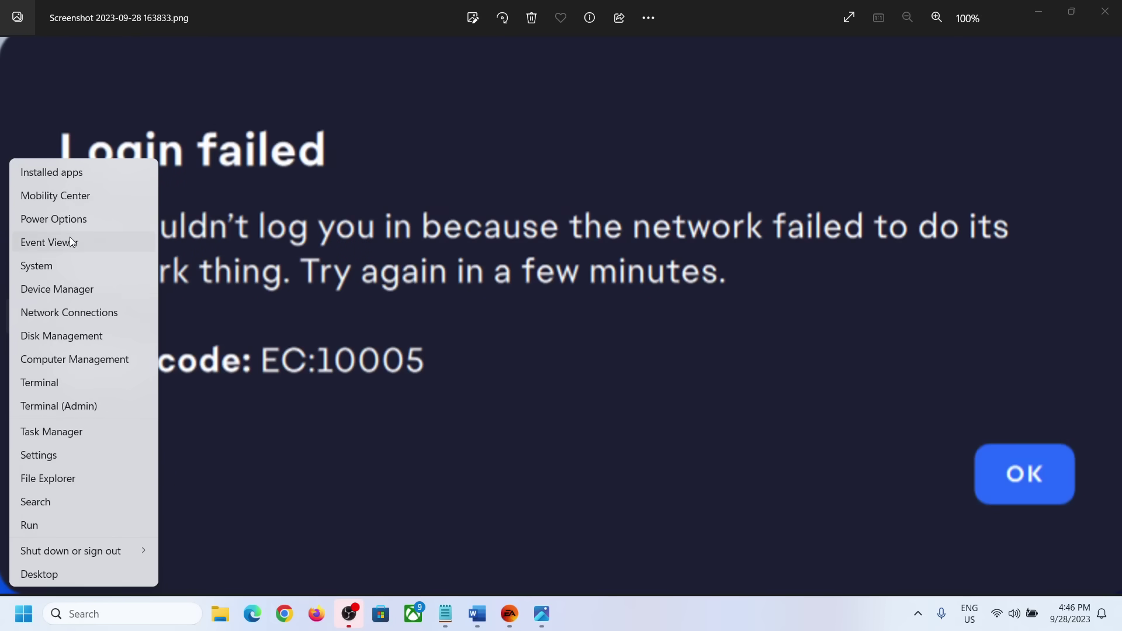
left_click(76, 433)
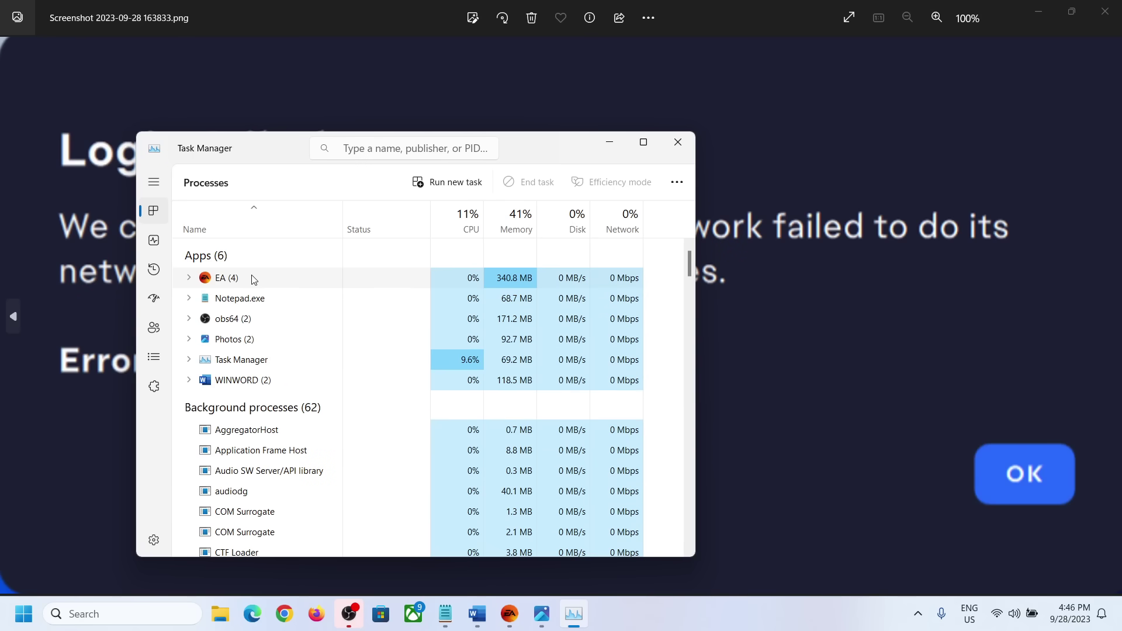
left_click(253, 279)
right_click(255, 280)
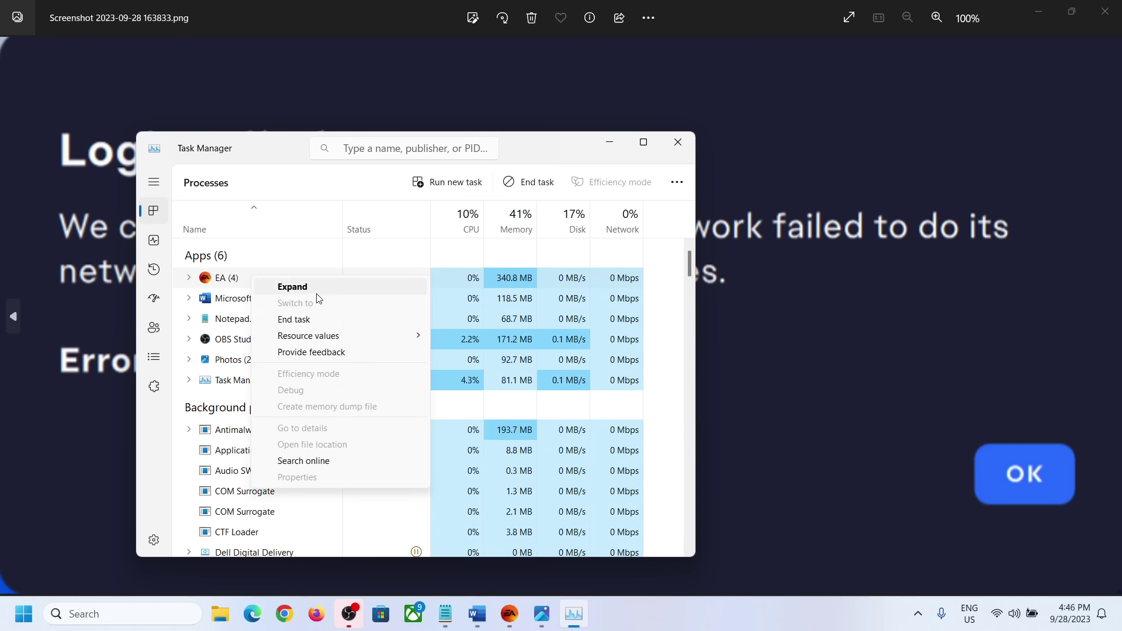
left_click(295, 321)
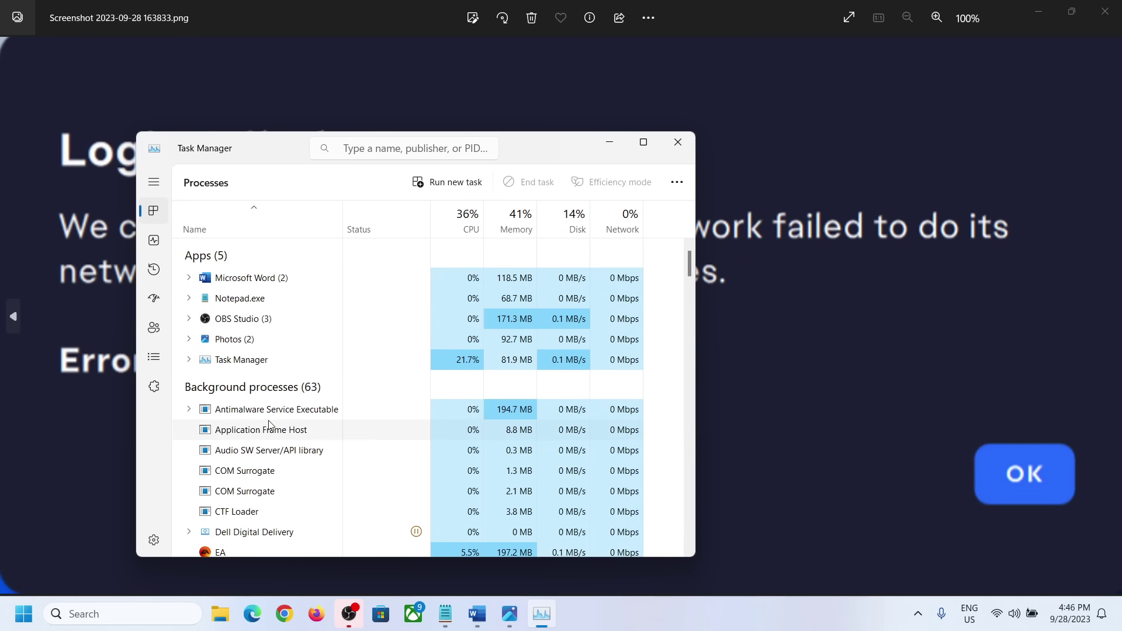
Try ending the EA Background Service as well, then close Task Manager.
scroll(268, 429, "down", 1)
left_click(257, 483)
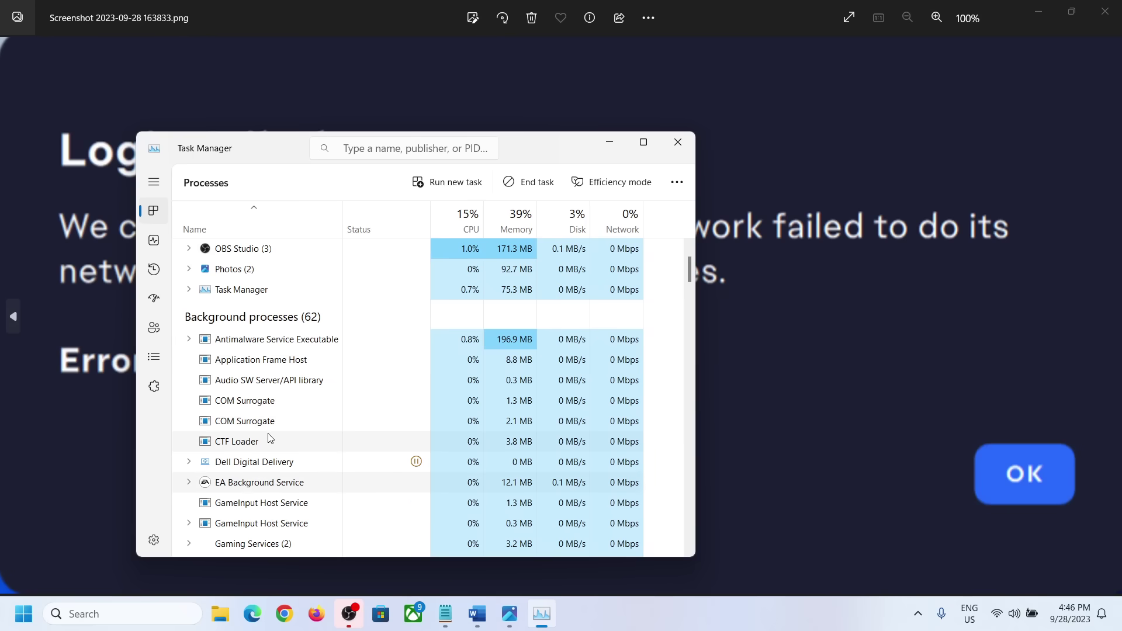
scroll(261, 444, "down", 1)
right_click(253, 398)
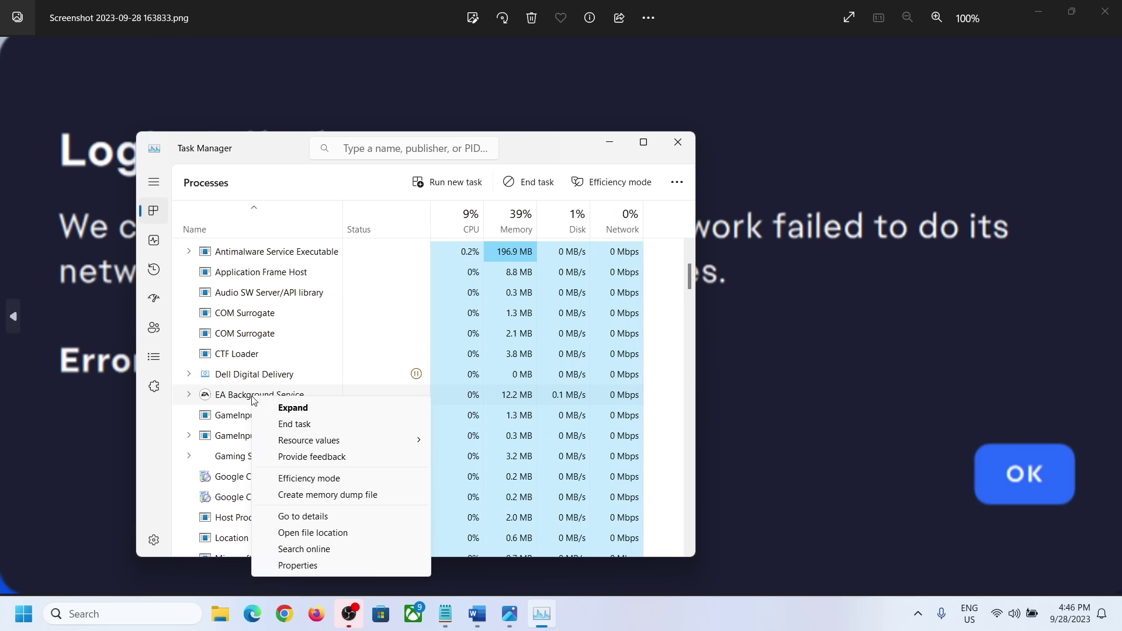
left_click(299, 424)
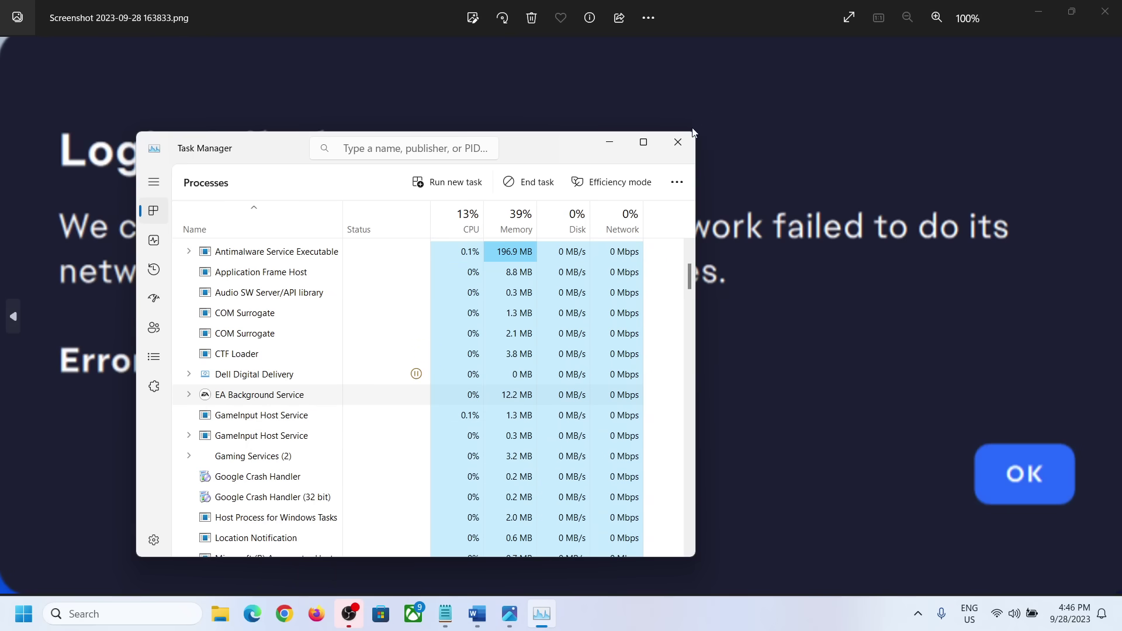
left_click(683, 145)
Relaunch the EA app from a Windows search for 'ea' and return to the Word notes.
left_click(117, 614)
type("ea")
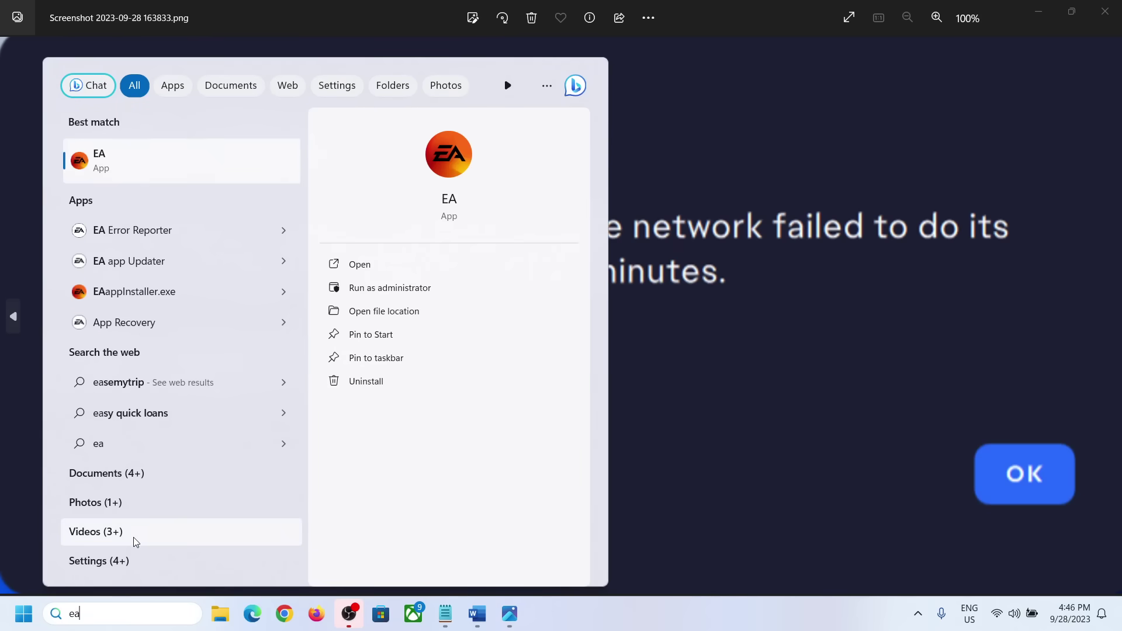
left_click(158, 164)
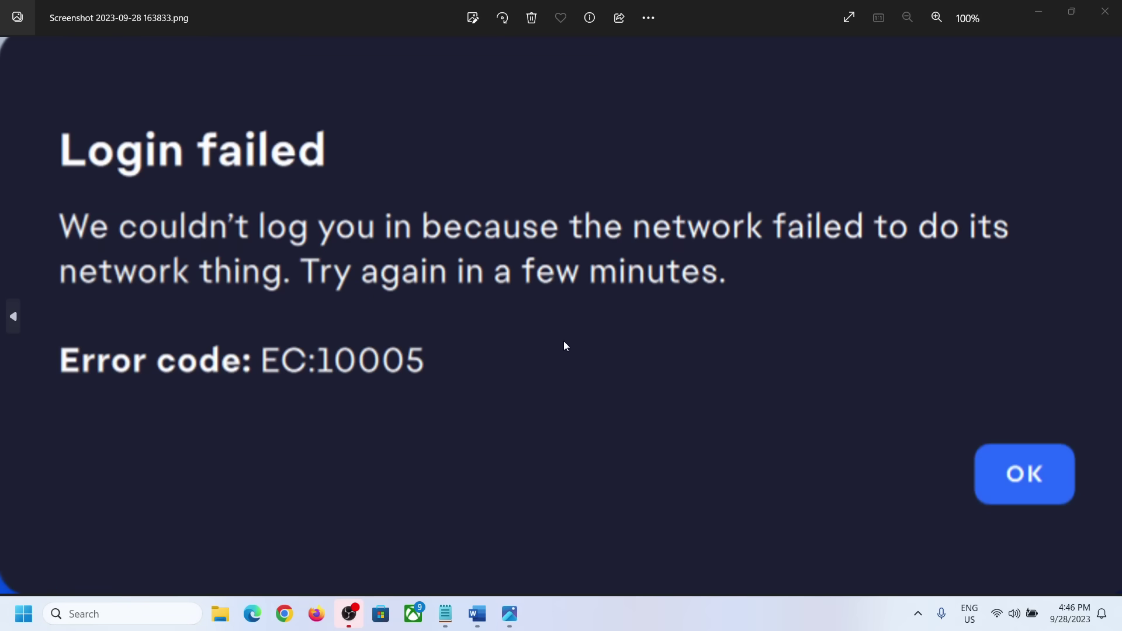
left_click(483, 612)
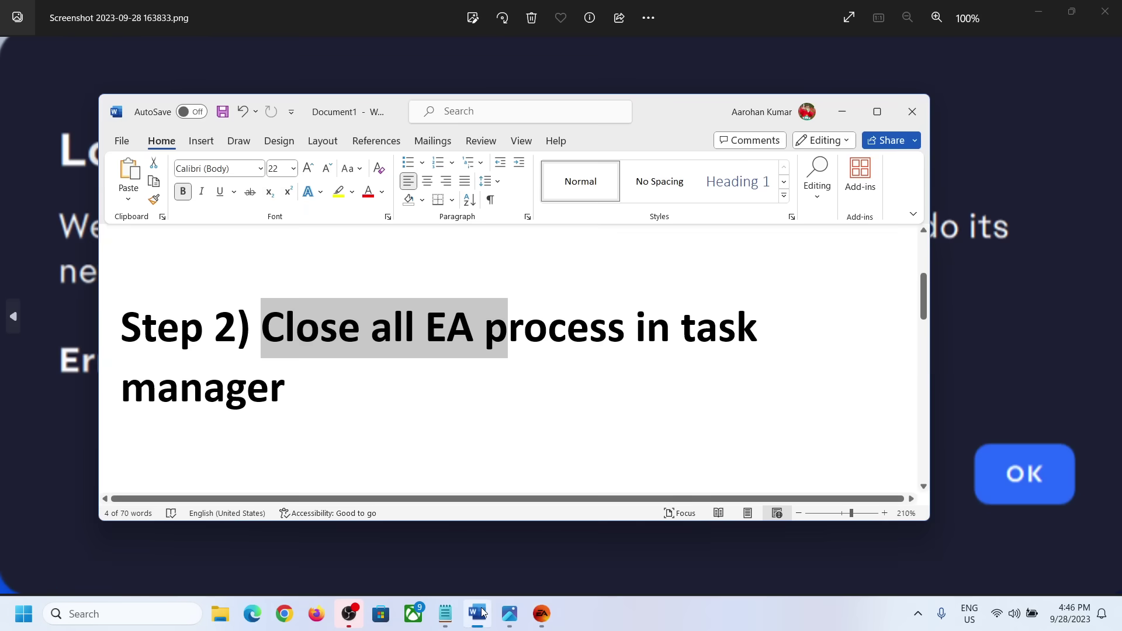
Highlight Step 3's log out and log back in with another account, then minimize Word.
scroll(446, 366, "down", 3)
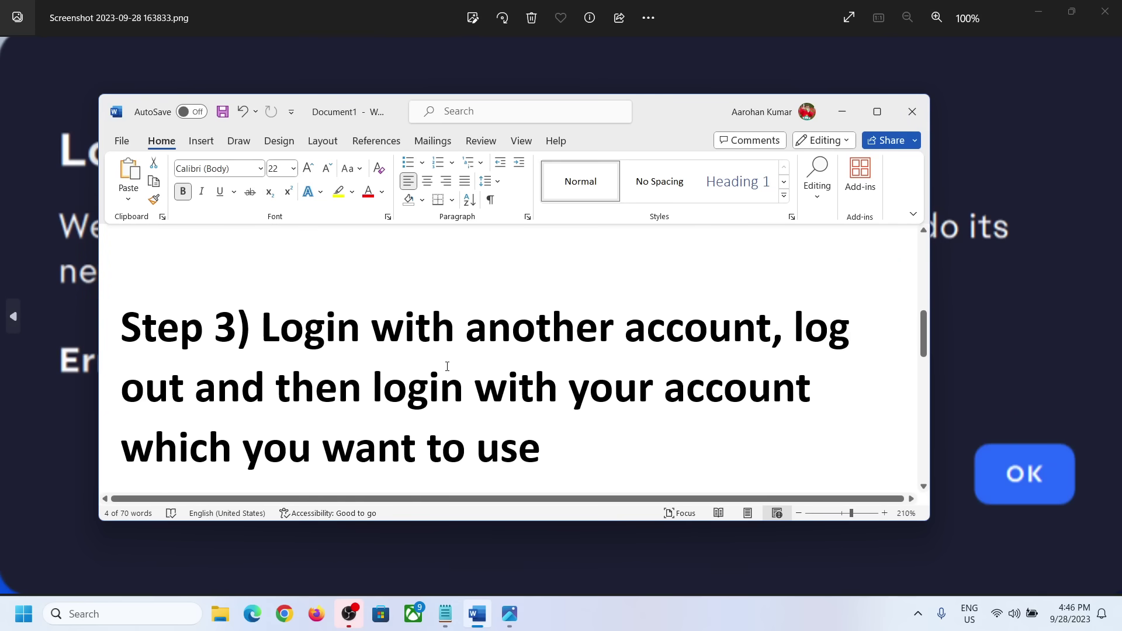
left_click_drag(269, 334, 542, 435)
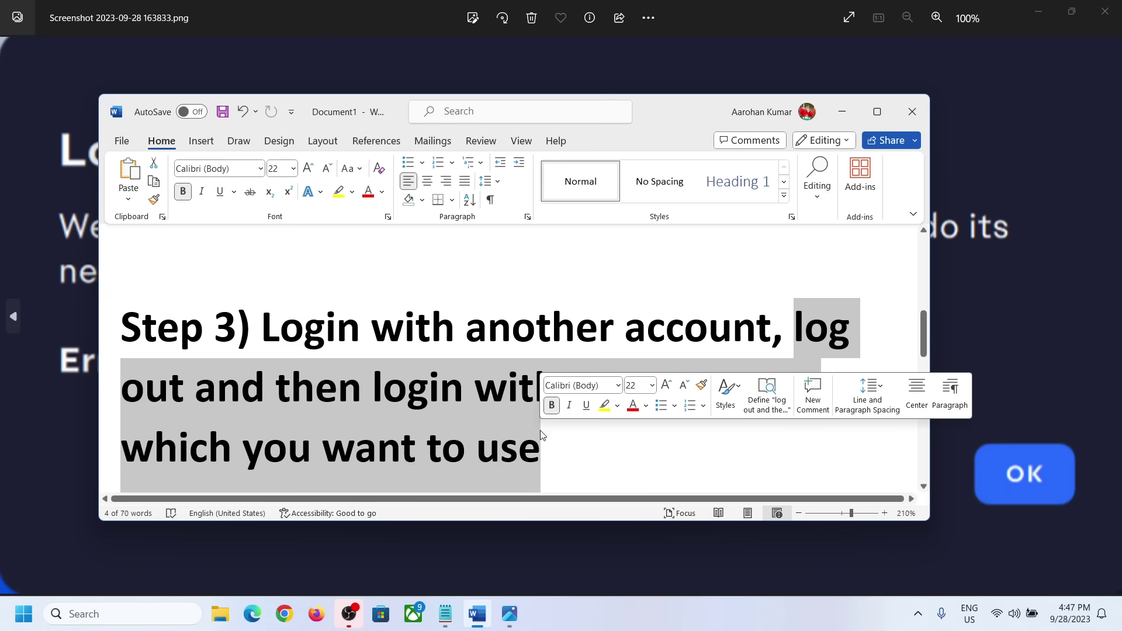
left_click(843, 112)
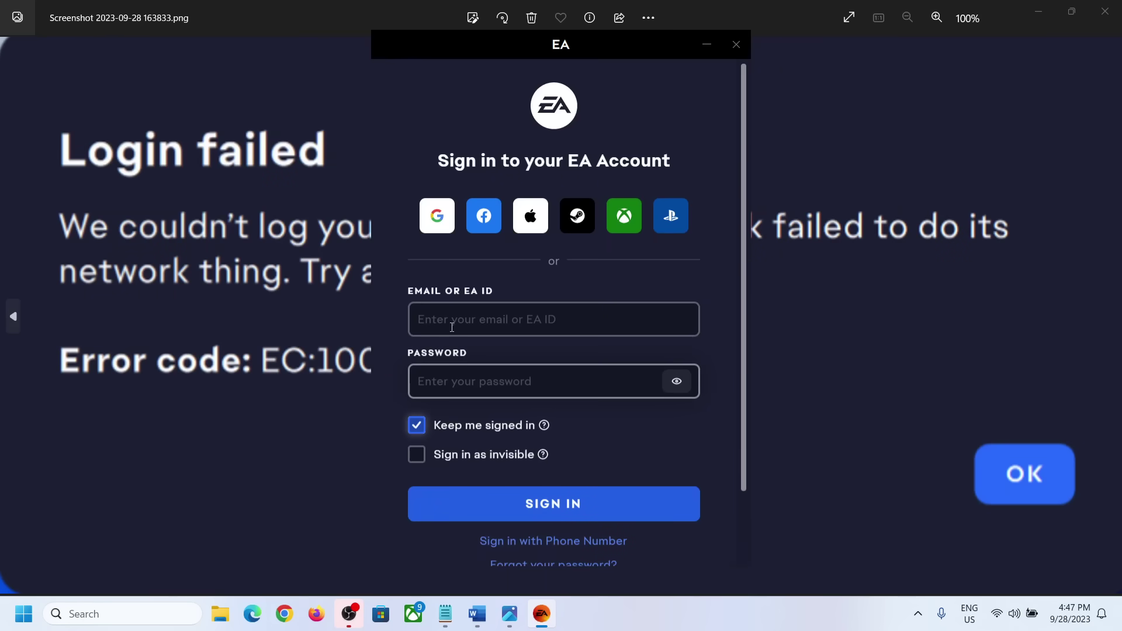
Enter the other account's e-mail and password in the EA sign-in form and submit.
left_click(452, 322)
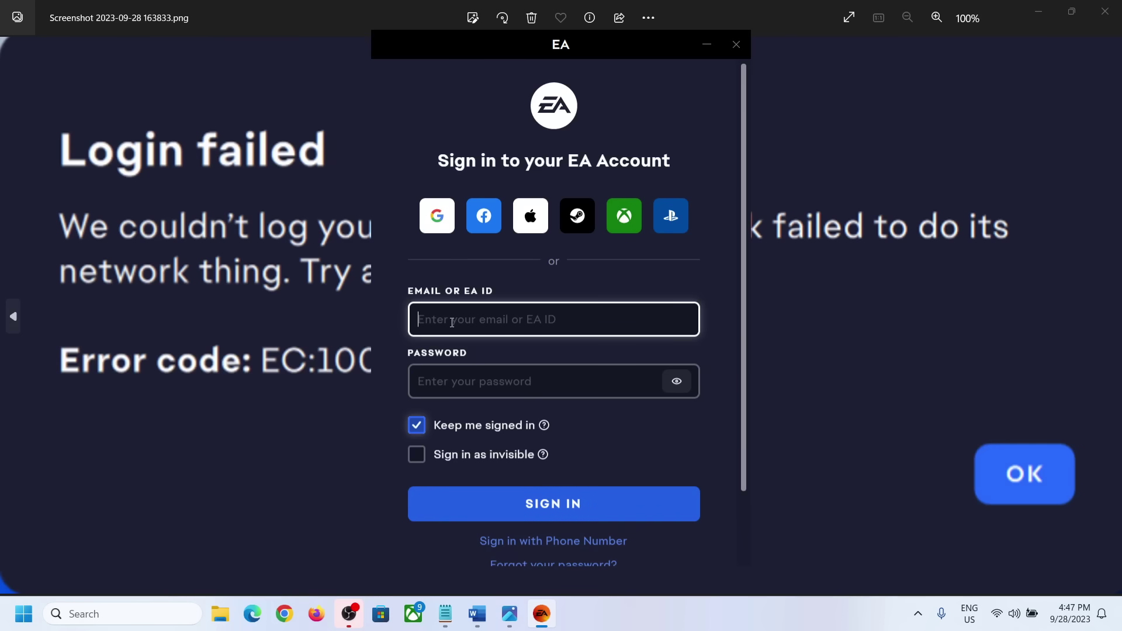
scroll(551, 396, "down", 2)
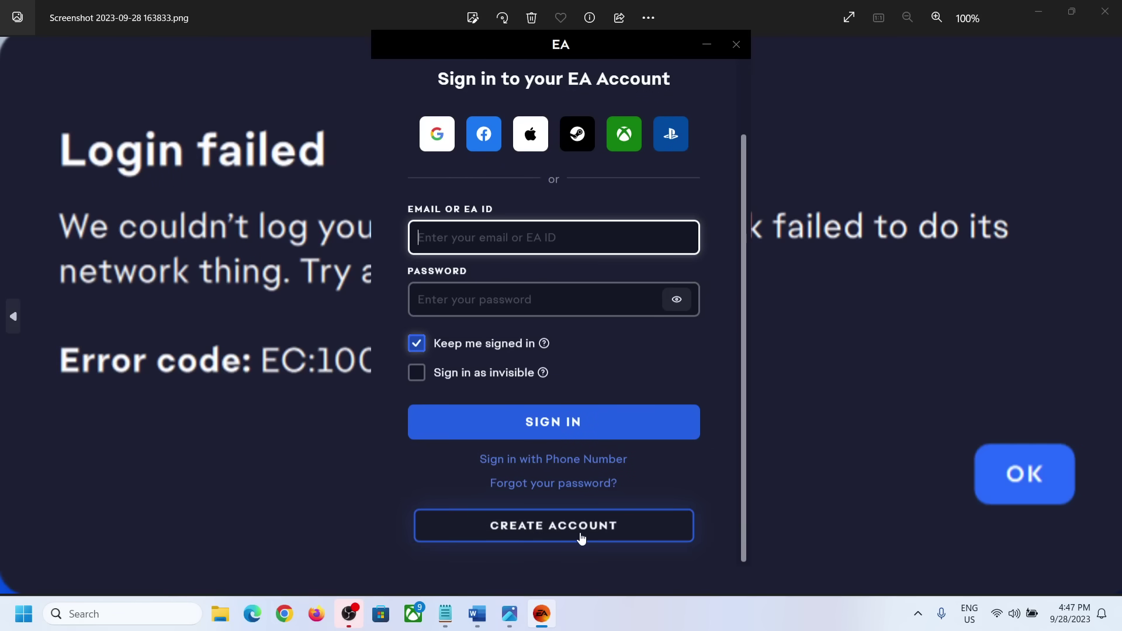
scroll(567, 332, "up", 2)
scroll(567, 332, "down", 2)
scroll(586, 383, "up", 2)
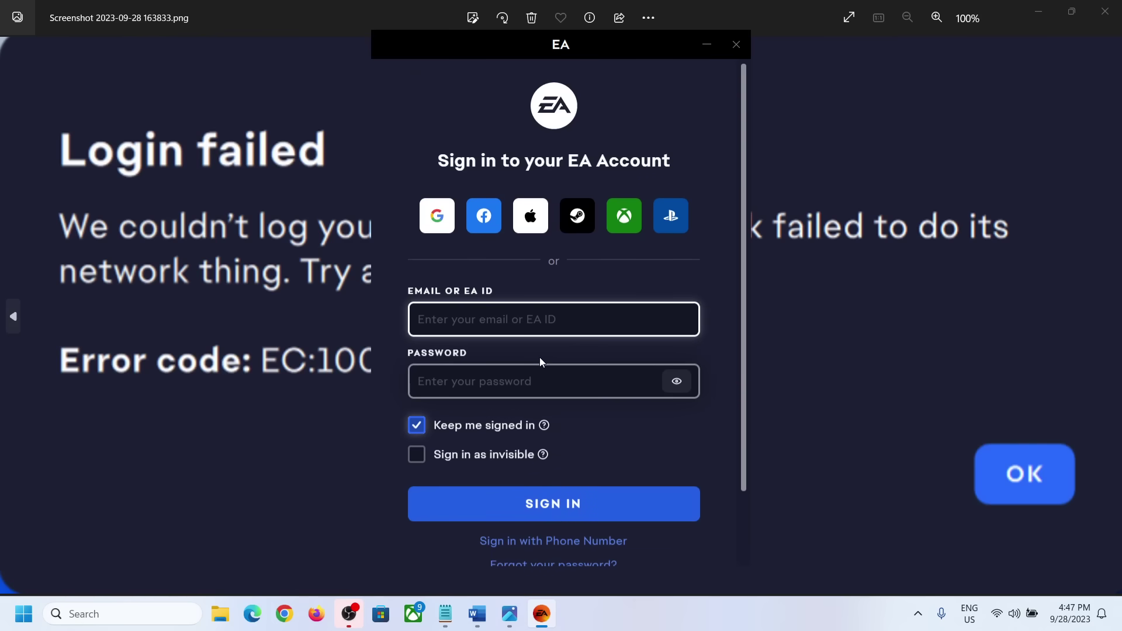
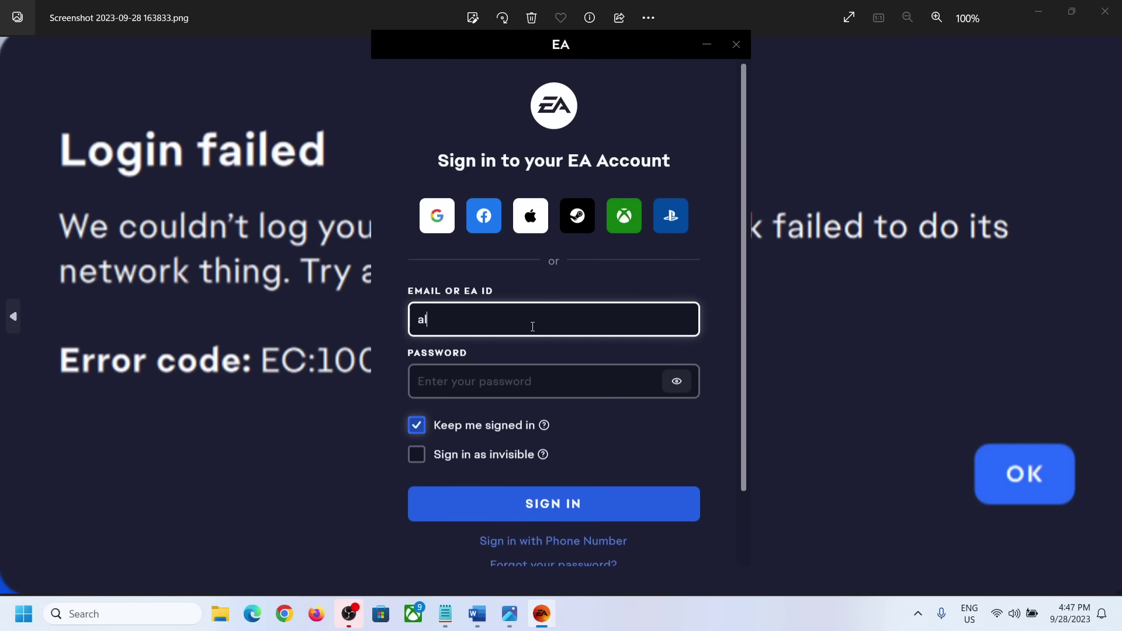
key("Tab")
type("•")
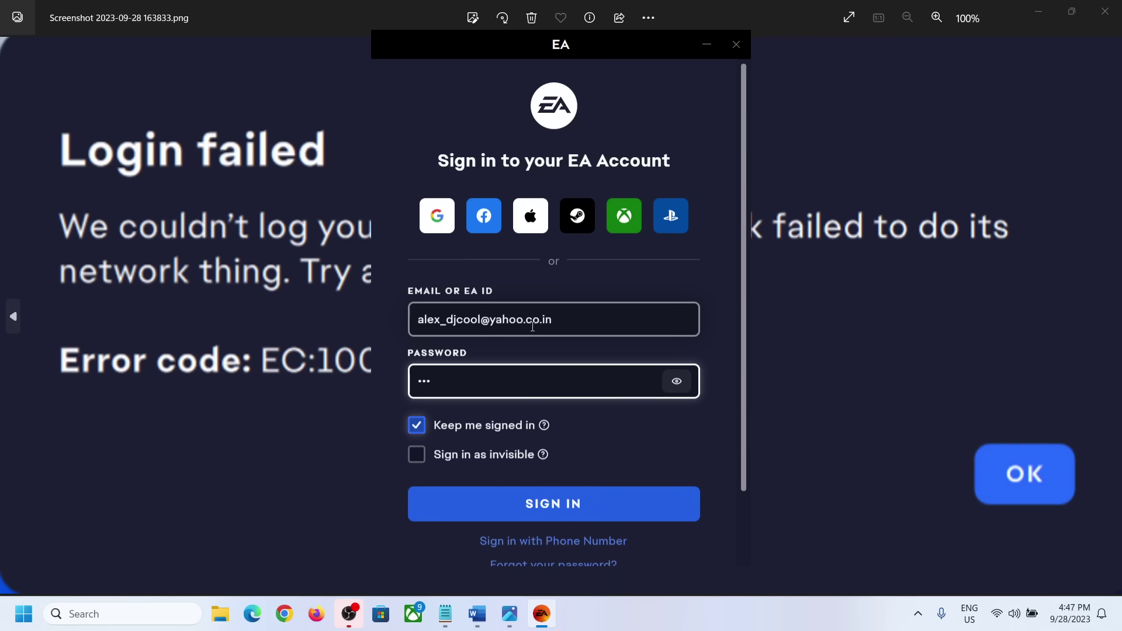
type("••••••••")
key("alt+F4")
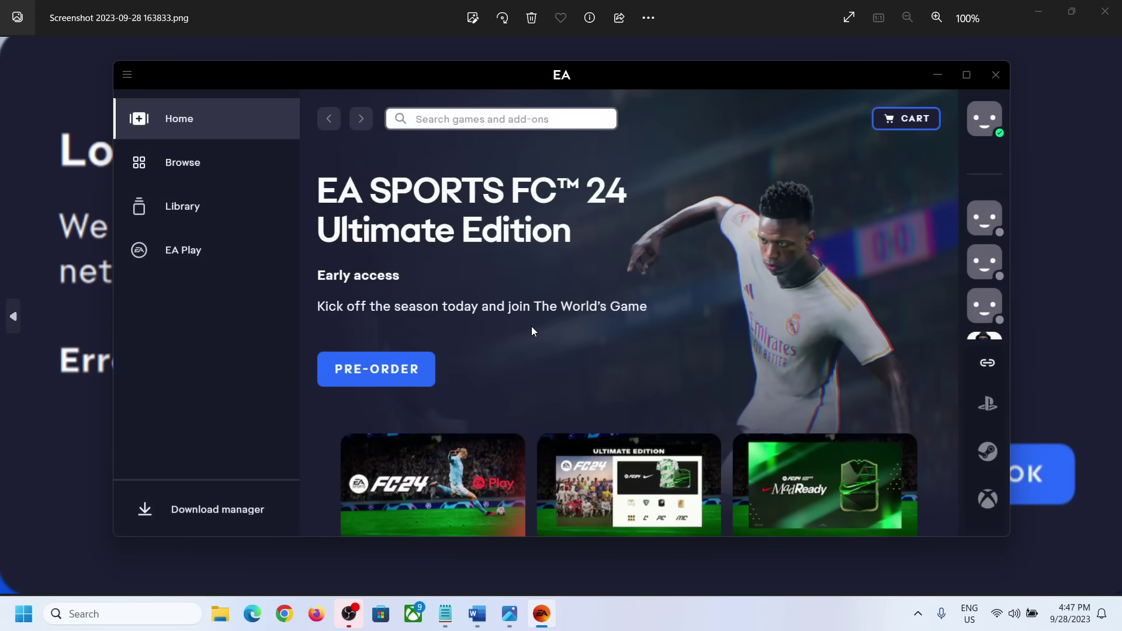
Sign out from the main menu and sign back in with your own e-mail and password.
left_click(128, 76)
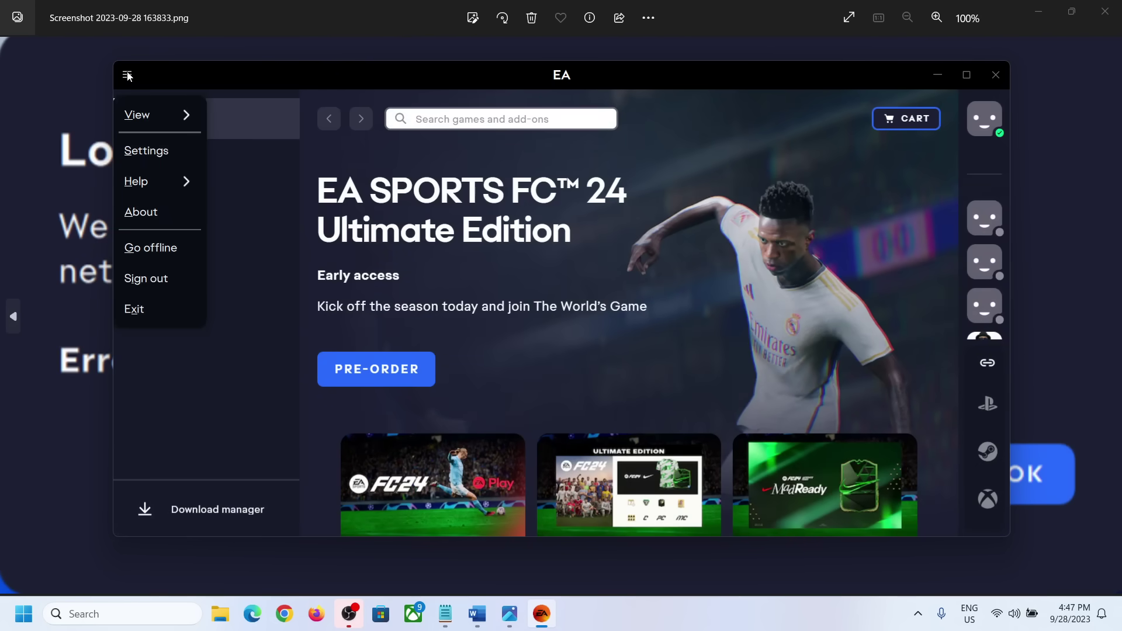
left_click(159, 279)
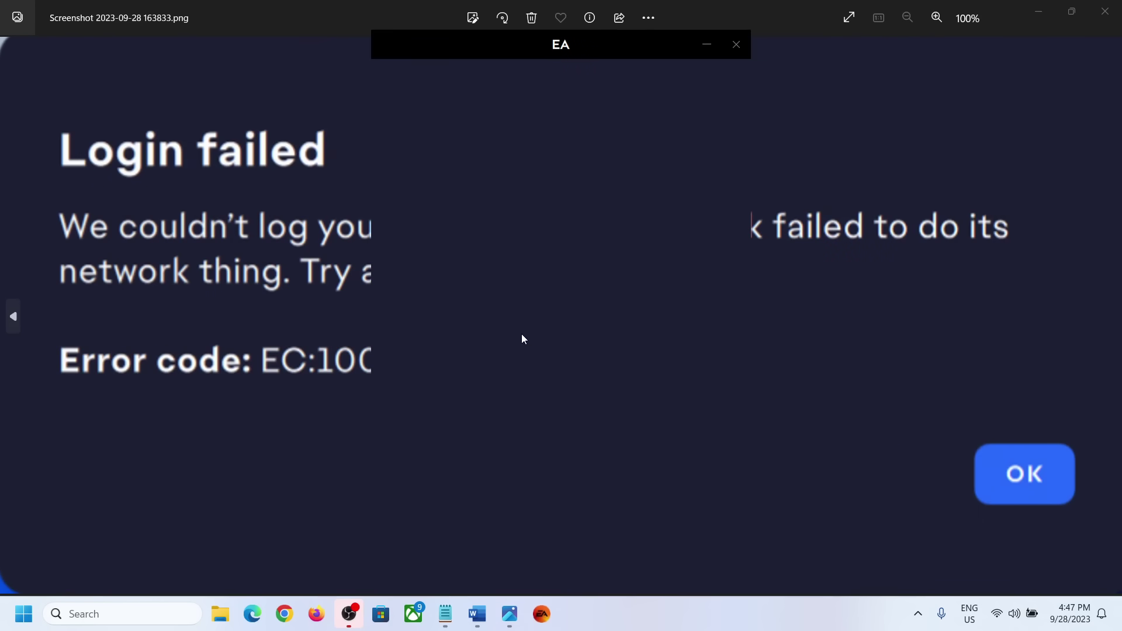
left_click(457, 326)
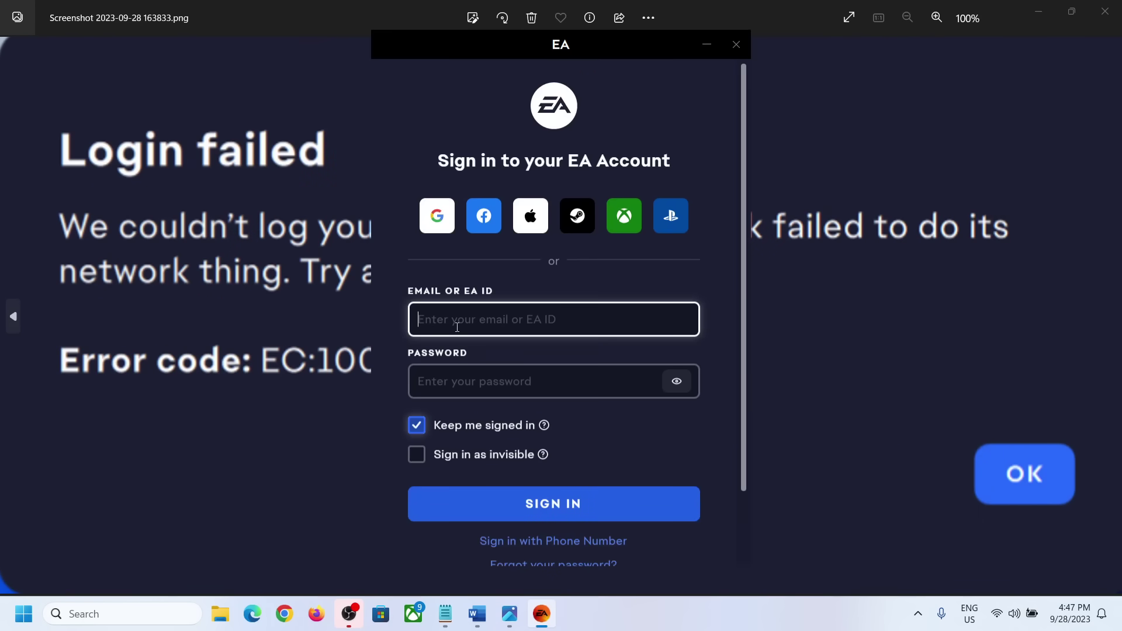
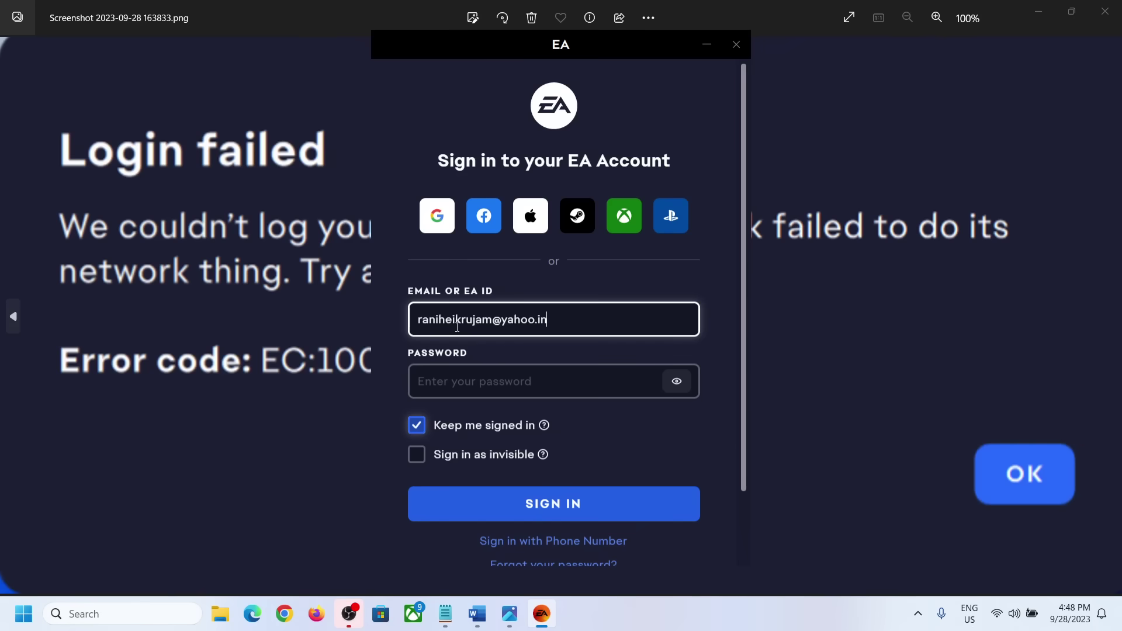
left_click(455, 381)
type("••")
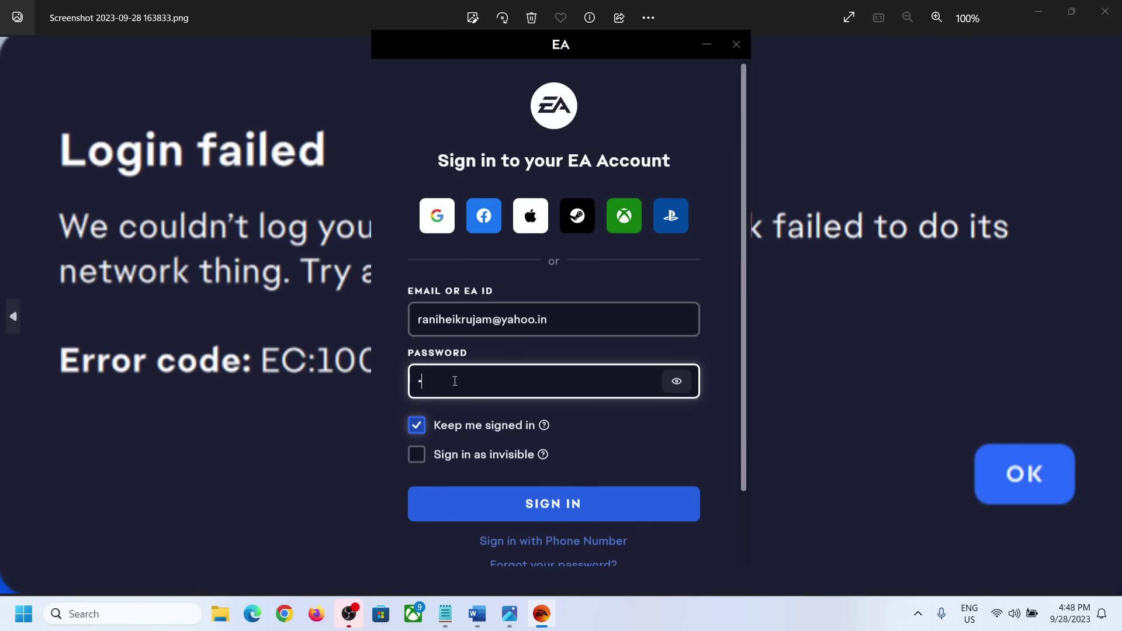
type("•")
left_click(509, 501)
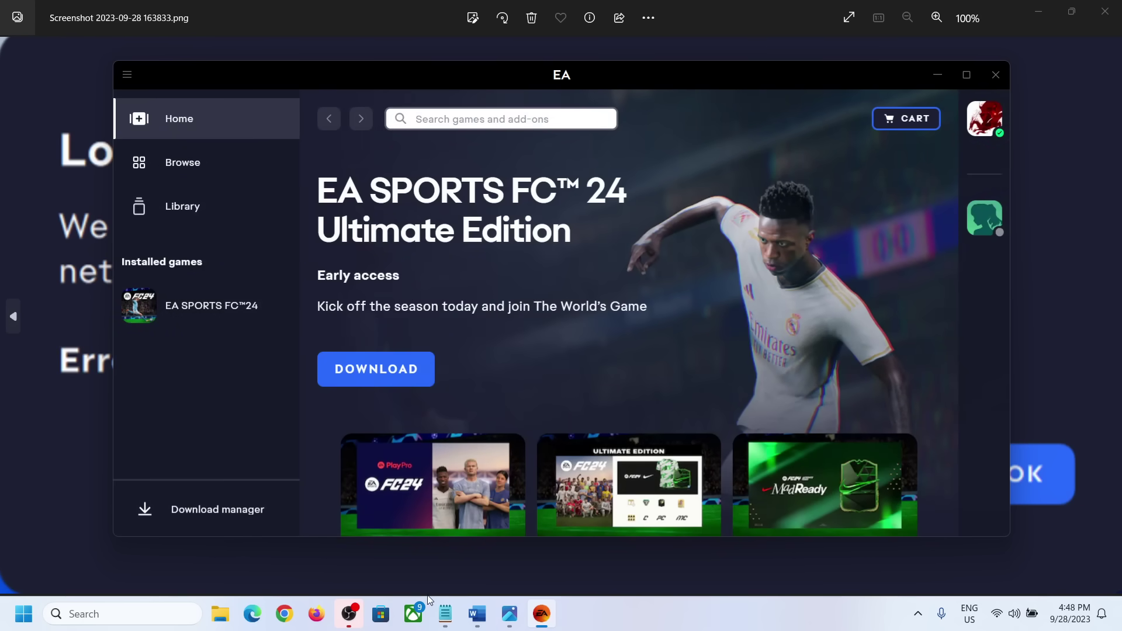
Scroll the Word notes down to Step 4, Clear EA App Cache, and highlight its heading.
left_click(477, 615)
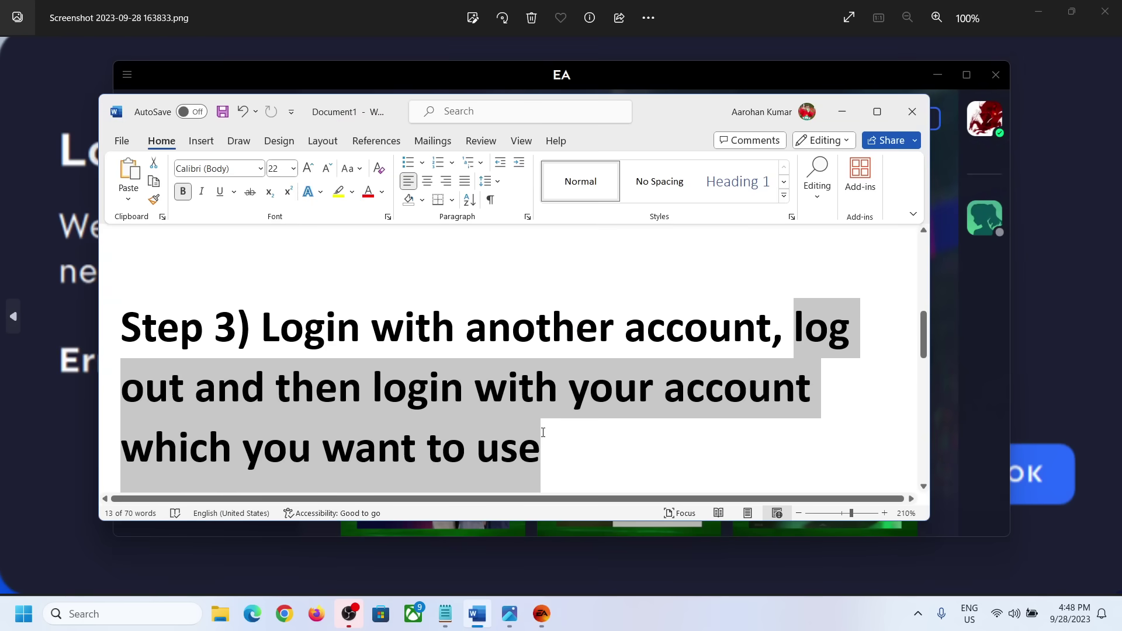
left_click_drag(552, 442, 507, 389)
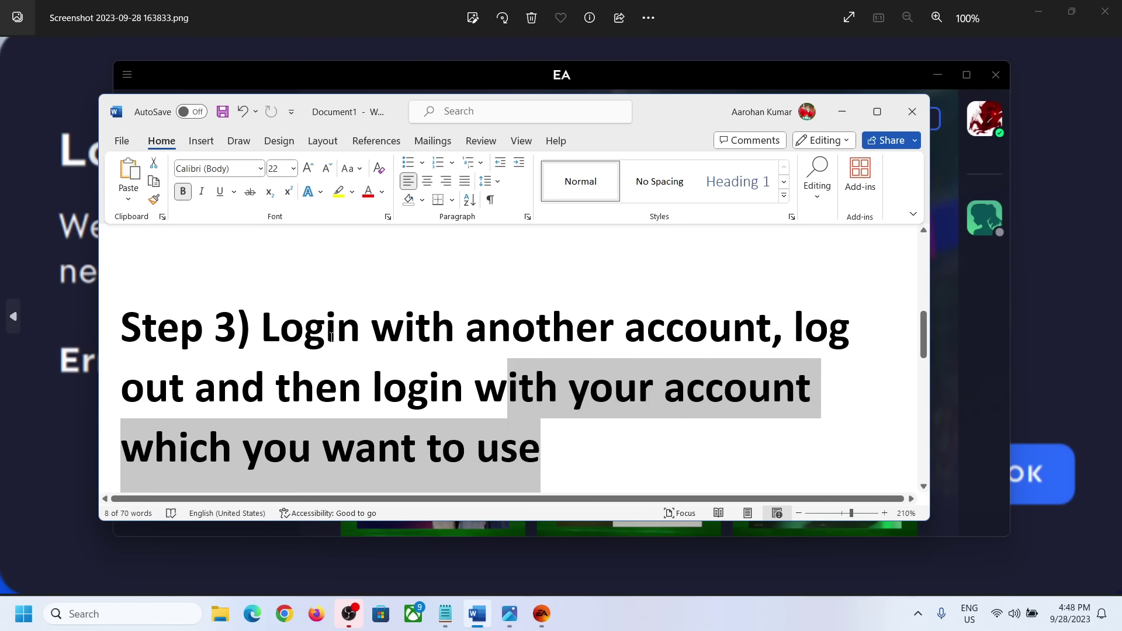
left_click(297, 331)
scroll(297, 331, "down", 4)
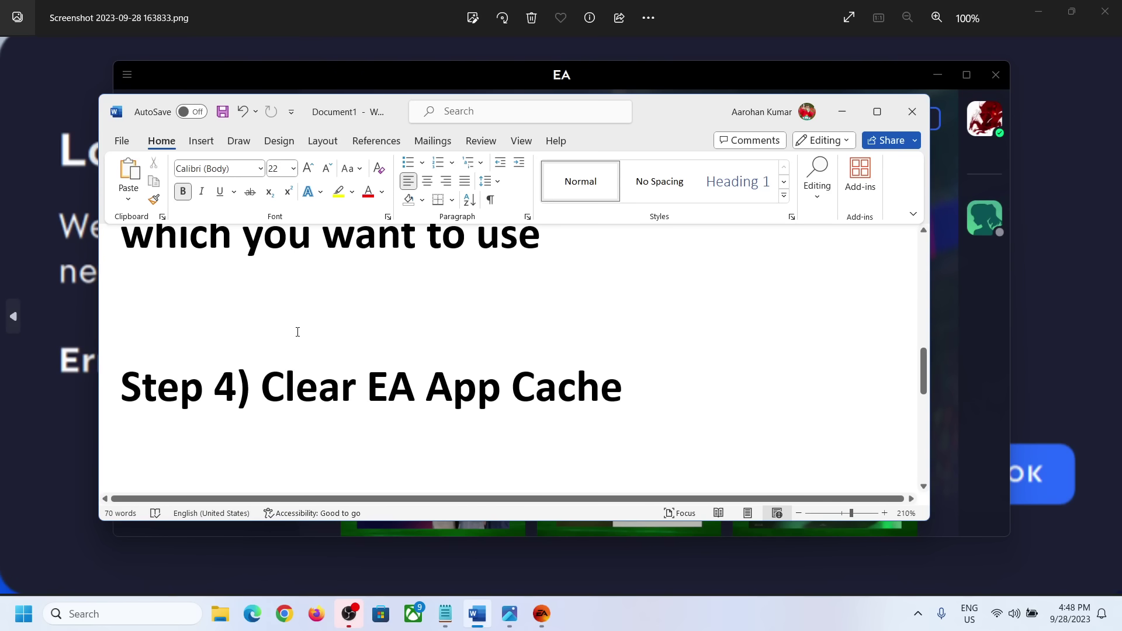
right_click(296, 329)
left_click(287, 390)
left_click_drag(262, 389, 637, 391)
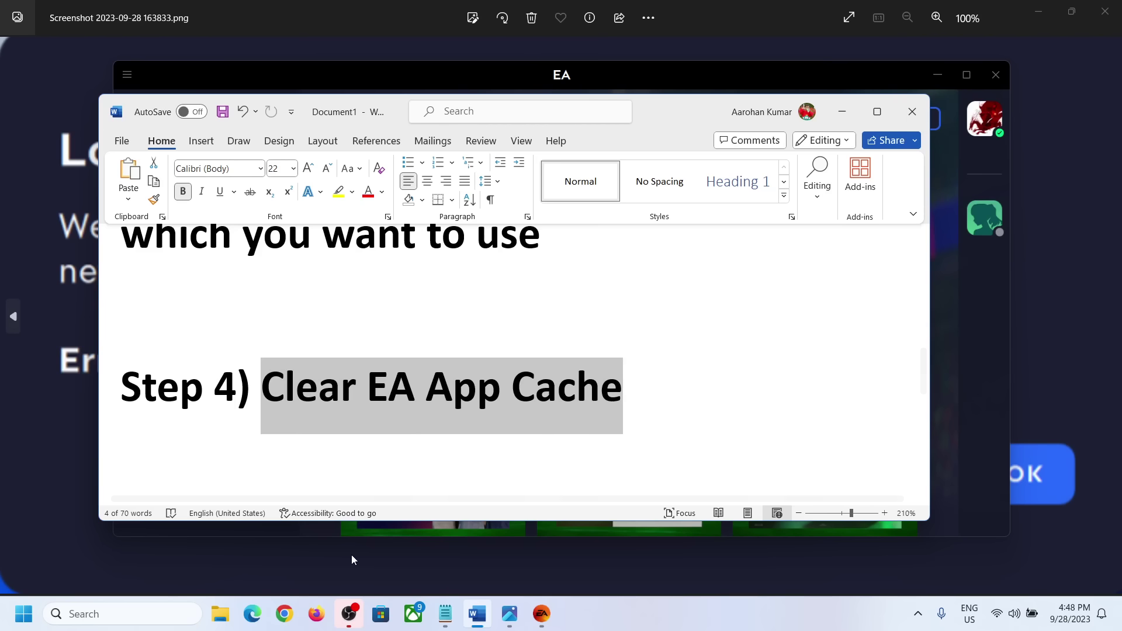
left_click(153, 616)
Open the EA app's file location and clear its cache with App Recovery run as administrator.
type("ea")
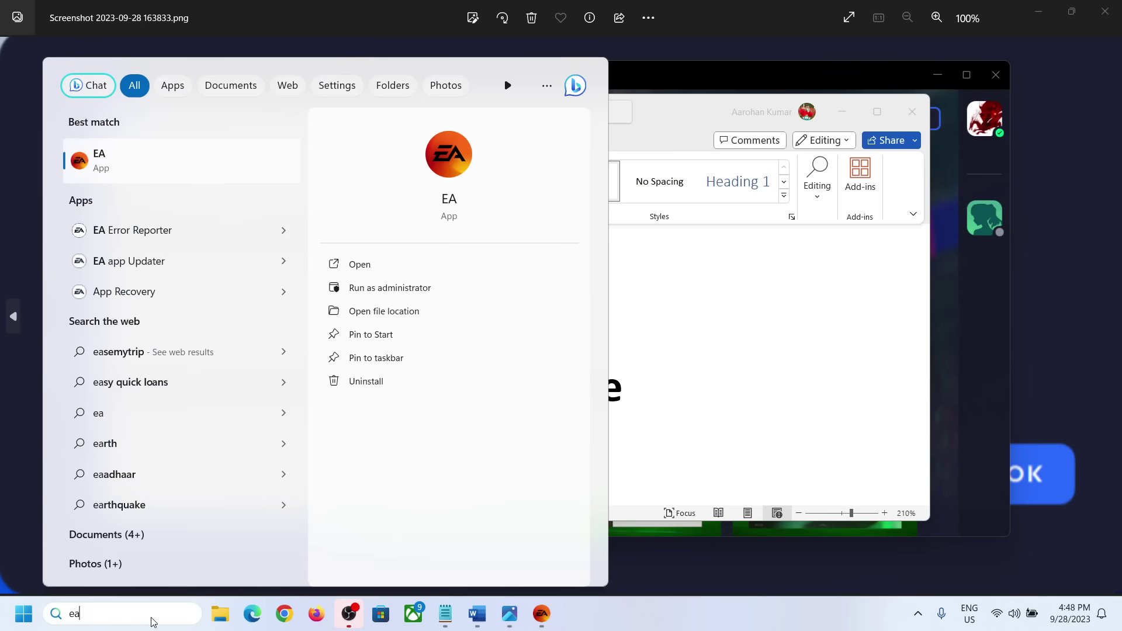
right_click(115, 163)
left_click(203, 201)
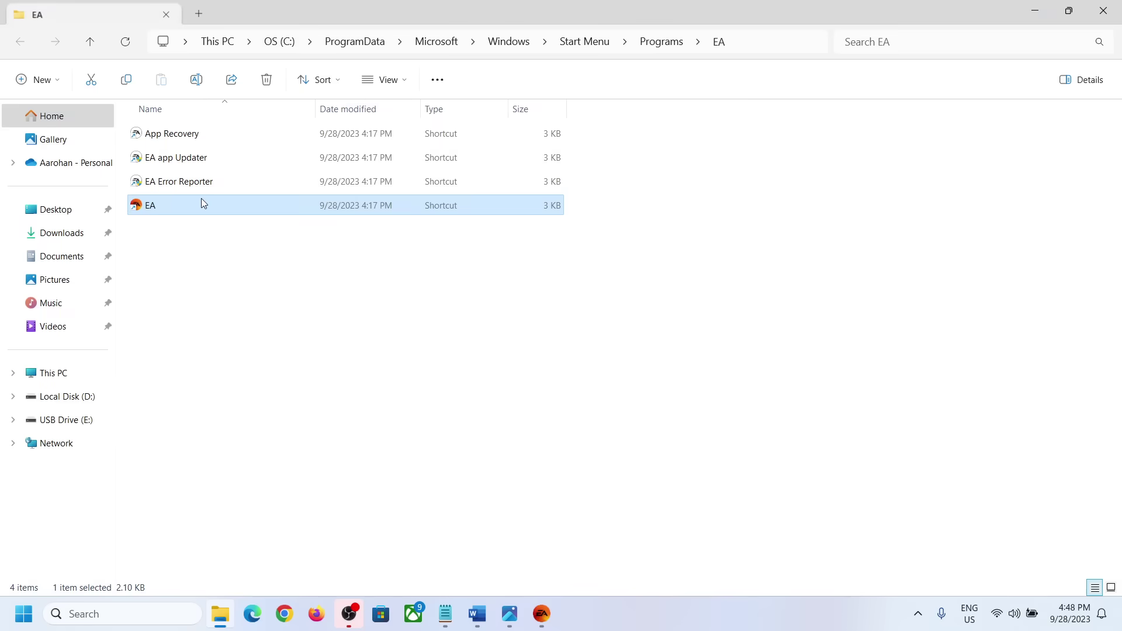
left_click(179, 146)
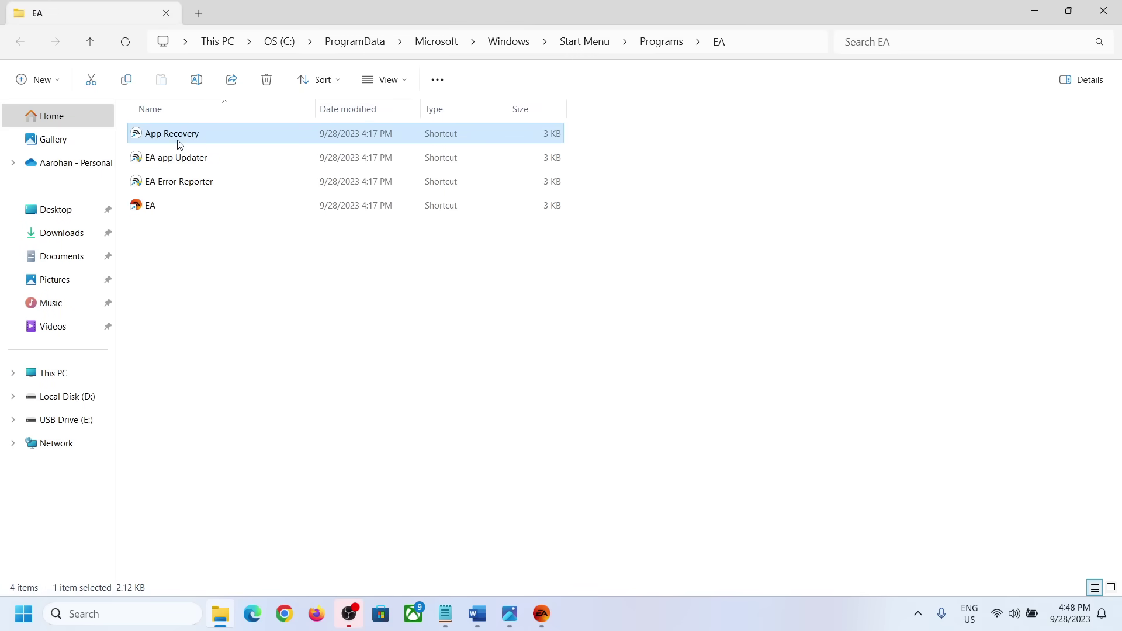
right_click(193, 138)
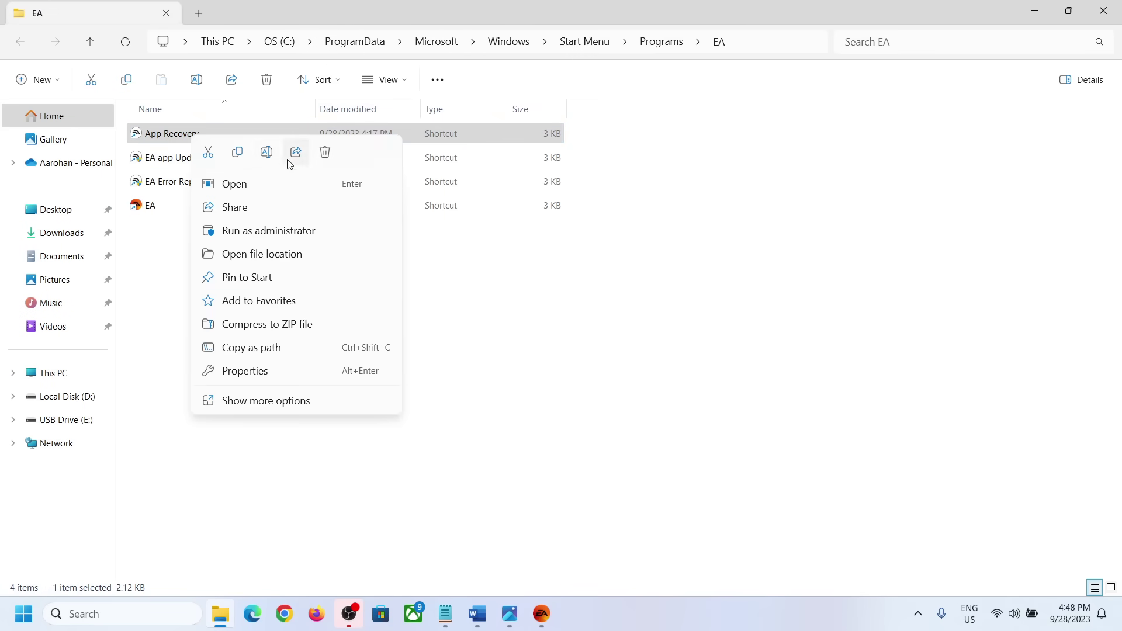
left_click(281, 237)
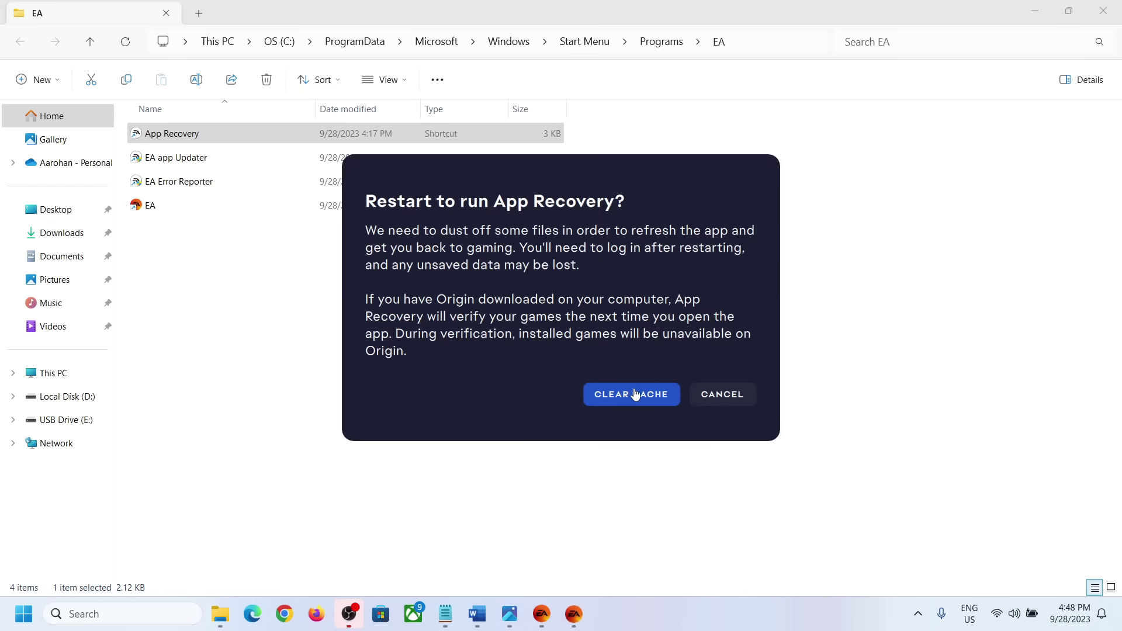
left_click(637, 399)
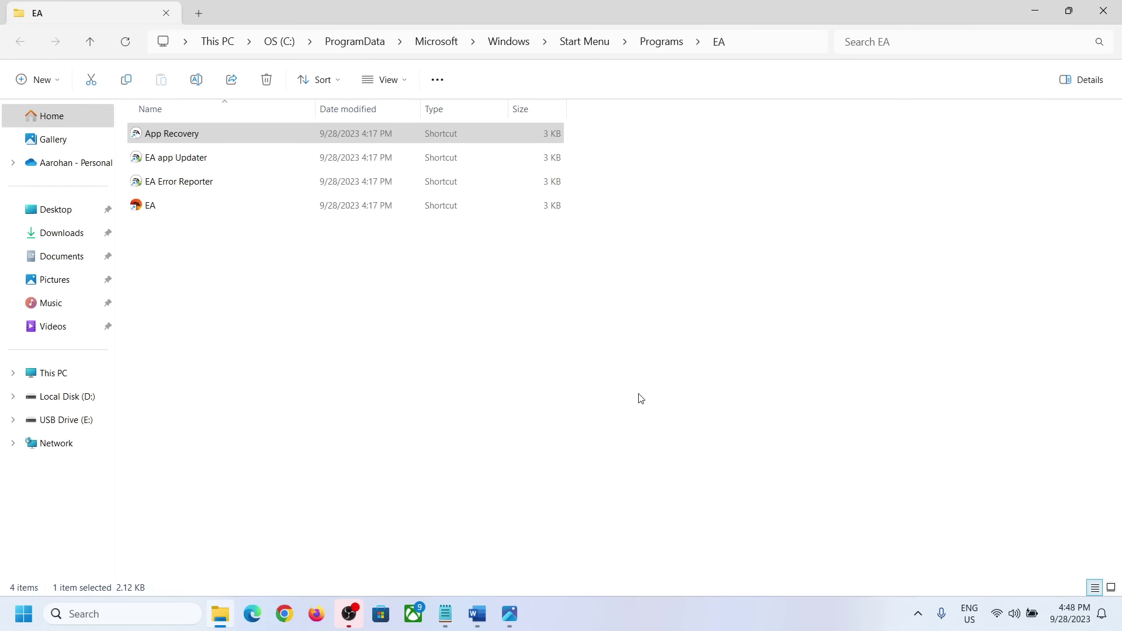
Highlight Step 5, Run EA APP Updater, in the Word notes.
left_click(478, 614)
scroll(413, 413, "down", 3)
scroll(414, 411, "up", 1)
left_click_drag(262, 404, 642, 409)
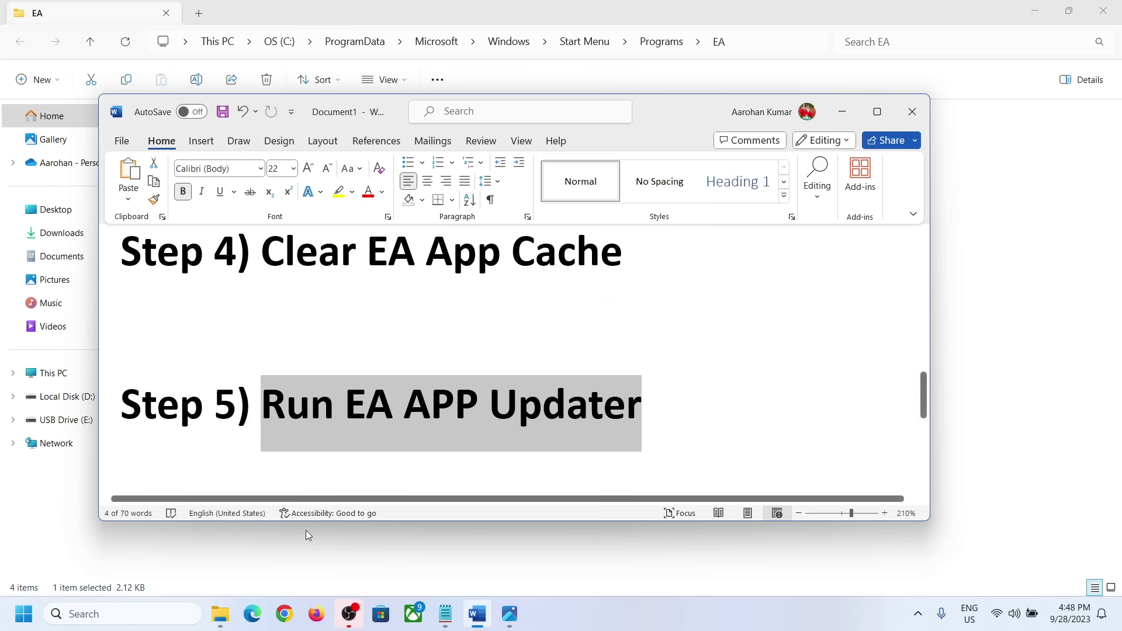
left_click(182, 614)
Open the EA app's file location and run EA app Updater as administrator.
type("ea")
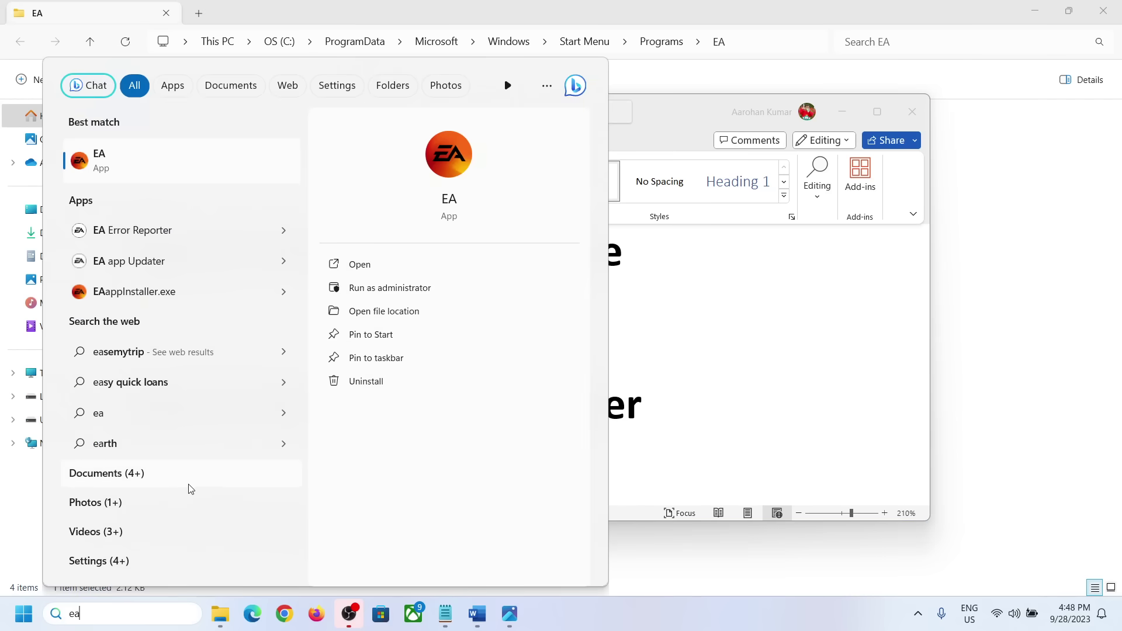
right_click(155, 152)
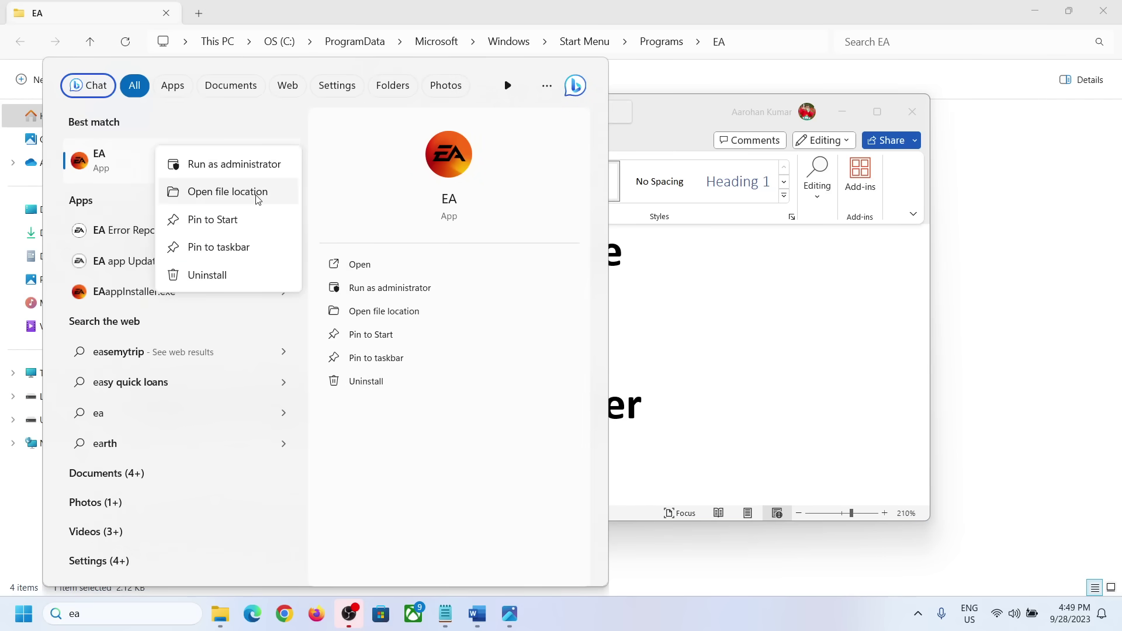
left_click(258, 192)
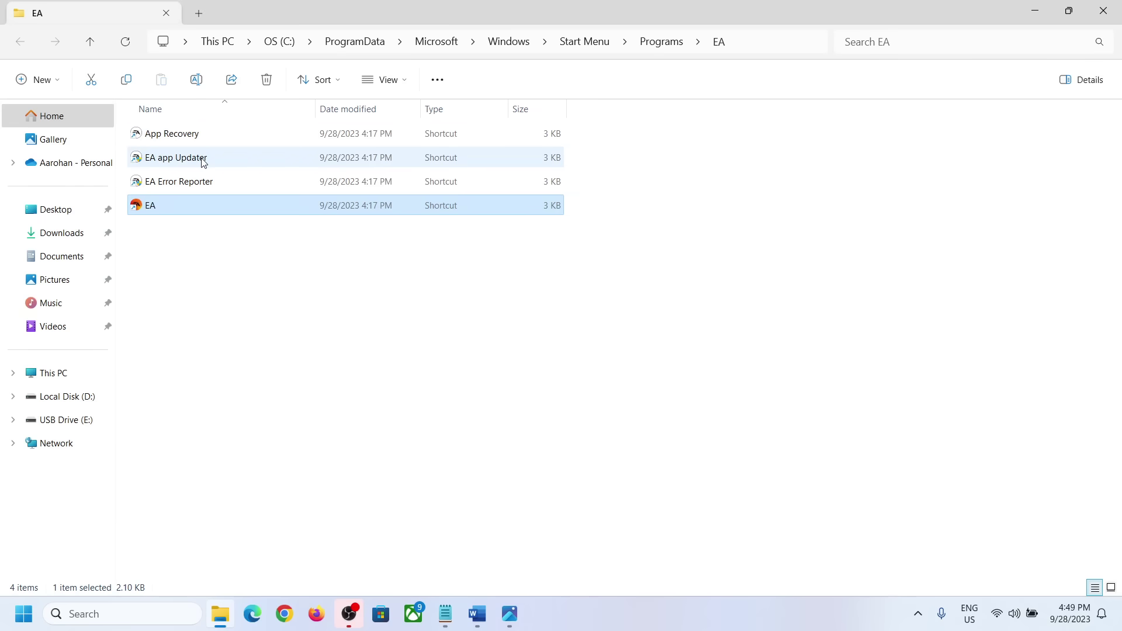
left_click(203, 160)
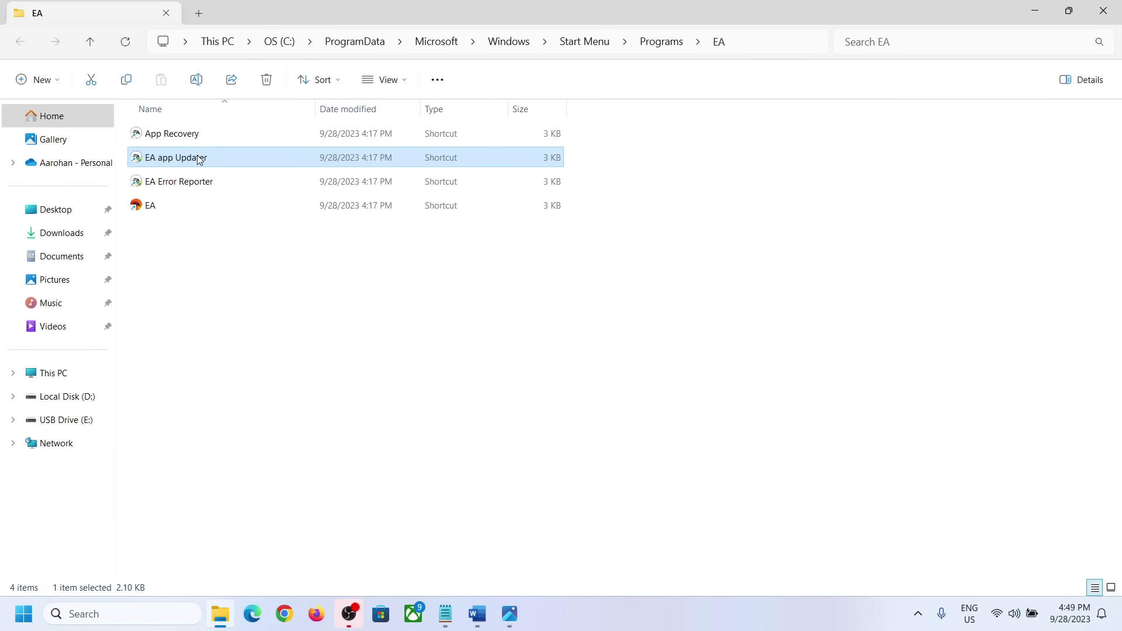
right_click(192, 162)
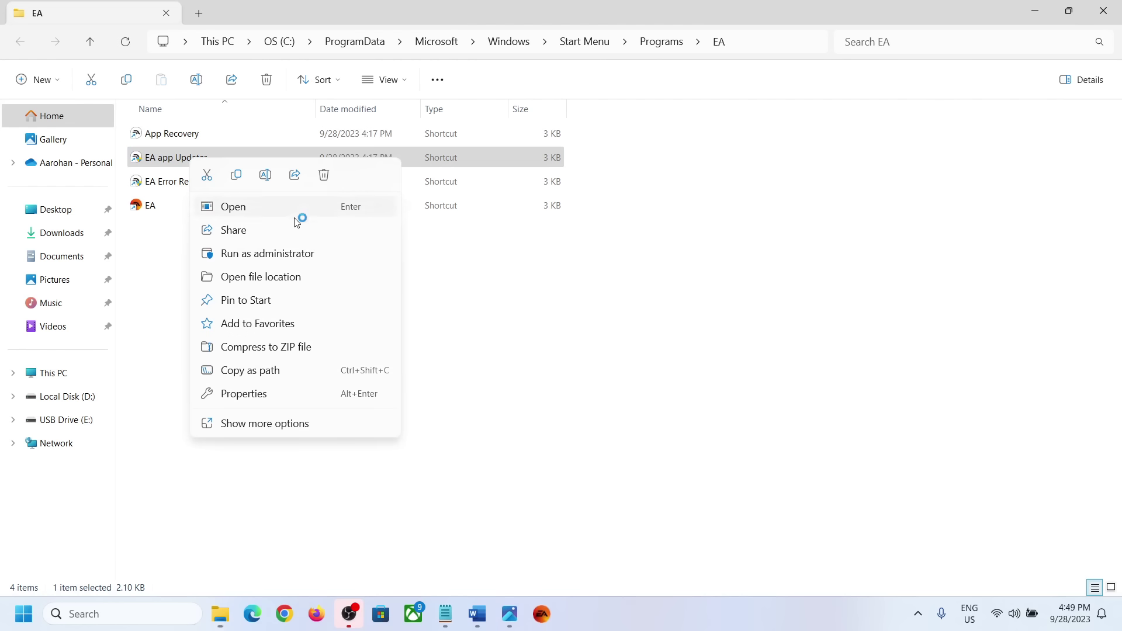
left_click(270, 254)
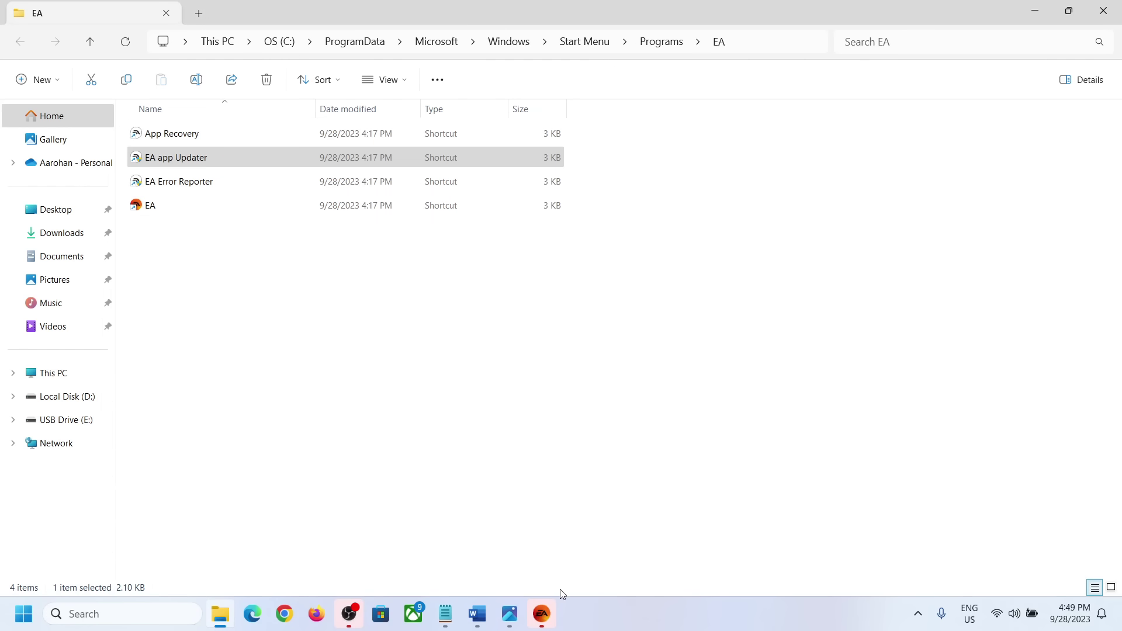
Close the launched EA app and reopen it from a Windows search for 'ea'.
left_click(551, 620)
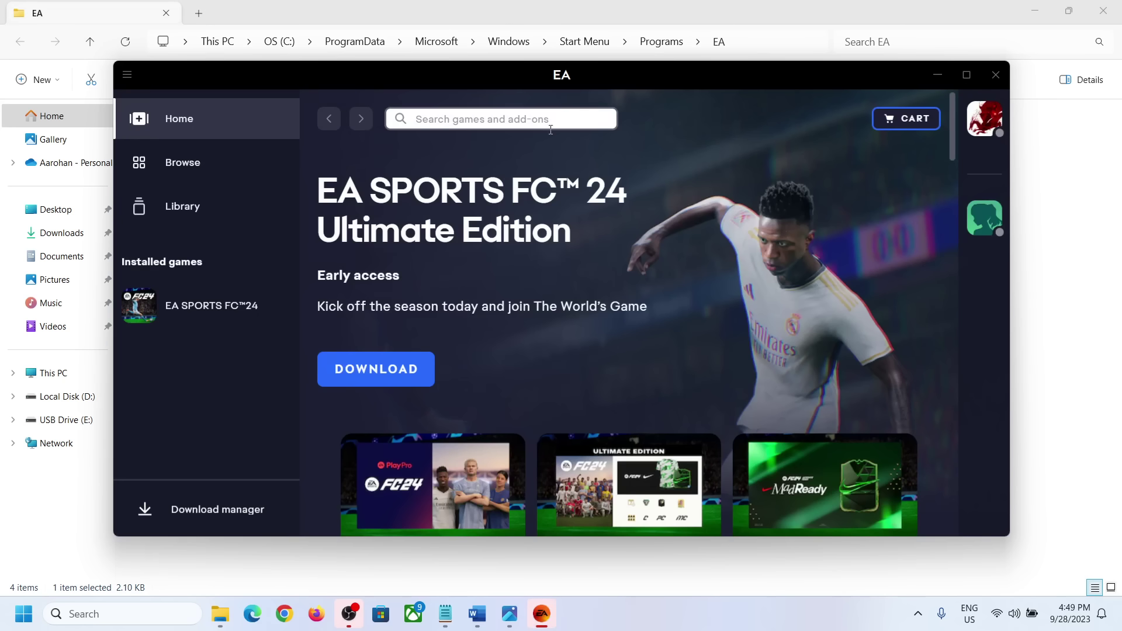
left_click(996, 75)
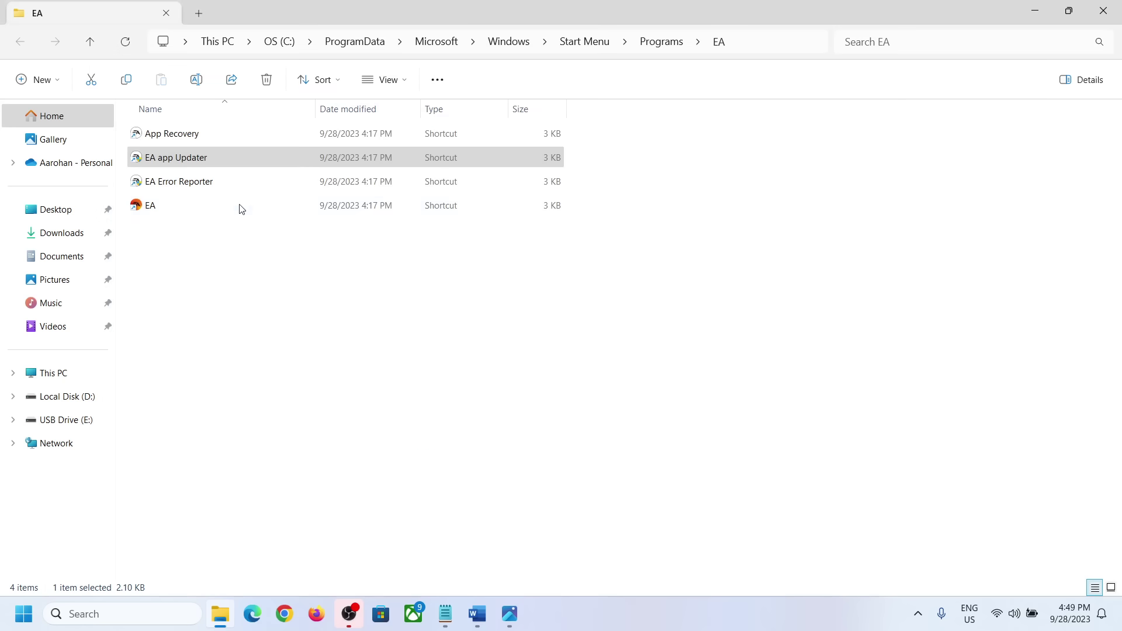
left_click(188, 163)
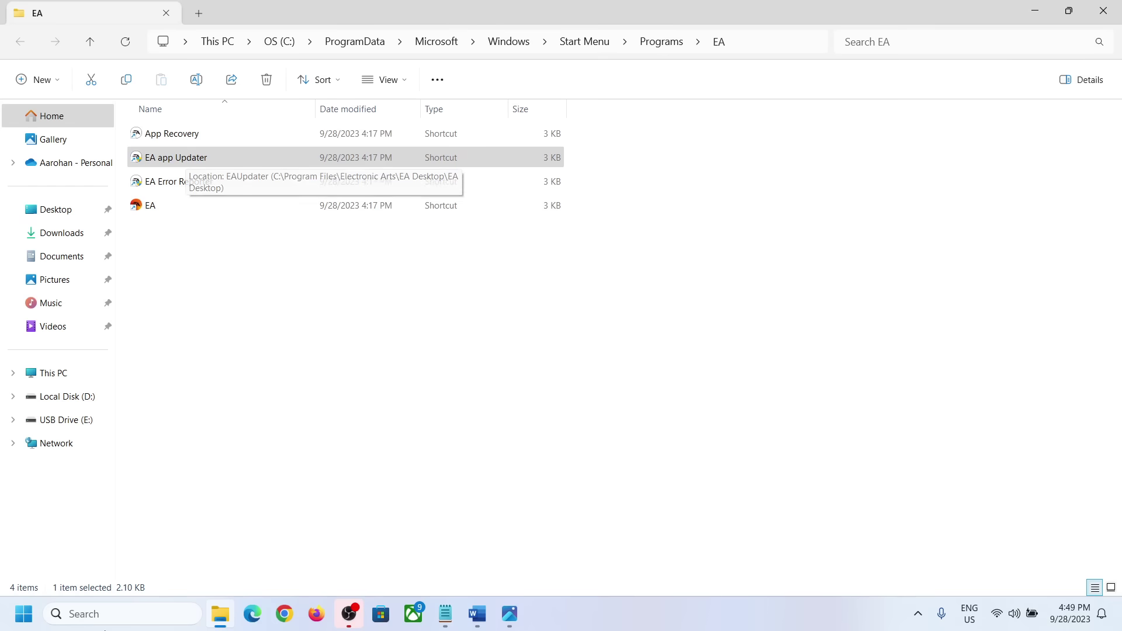
left_click(102, 615)
type("ea")
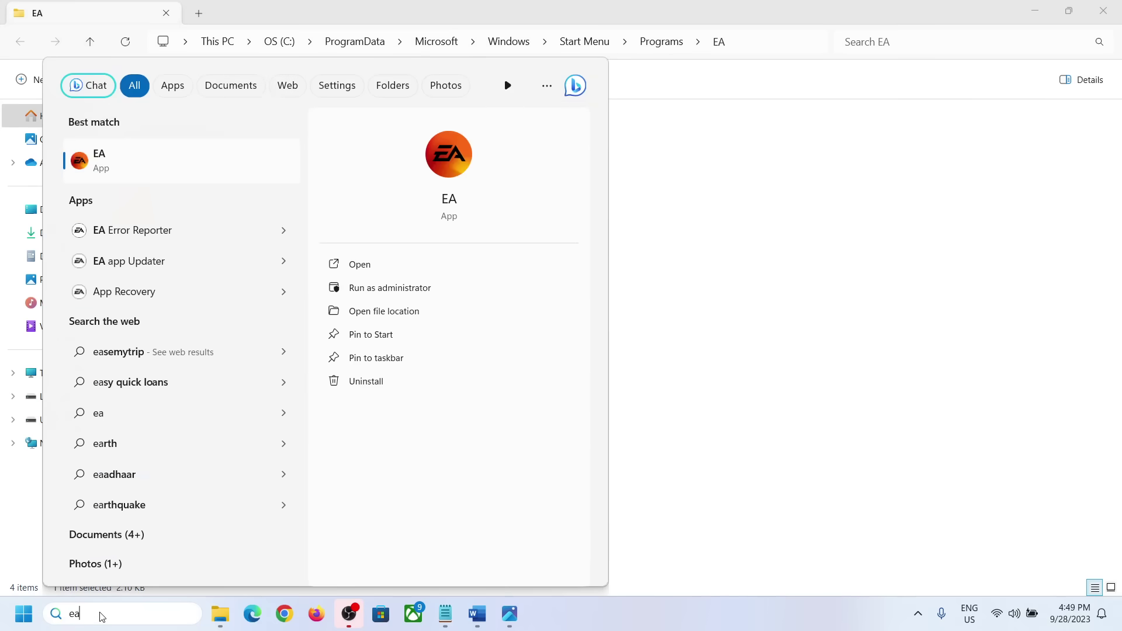
left_click(173, 143)
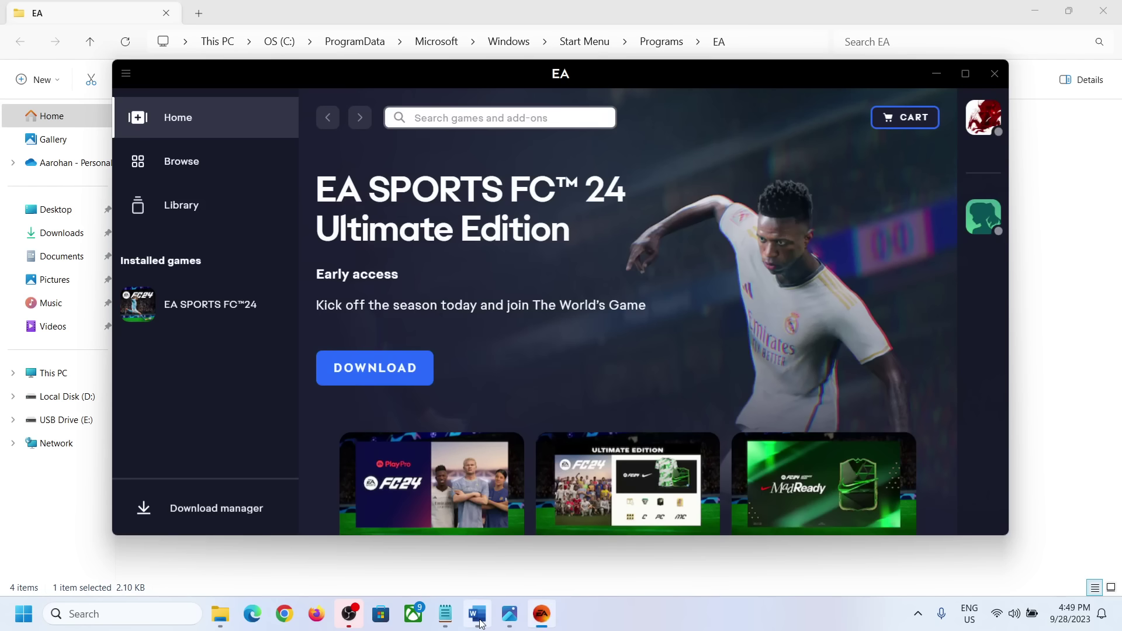
Check Step 6, Repair EA App, in the Word notes and search Windows for 'control'.
left_click(478, 618)
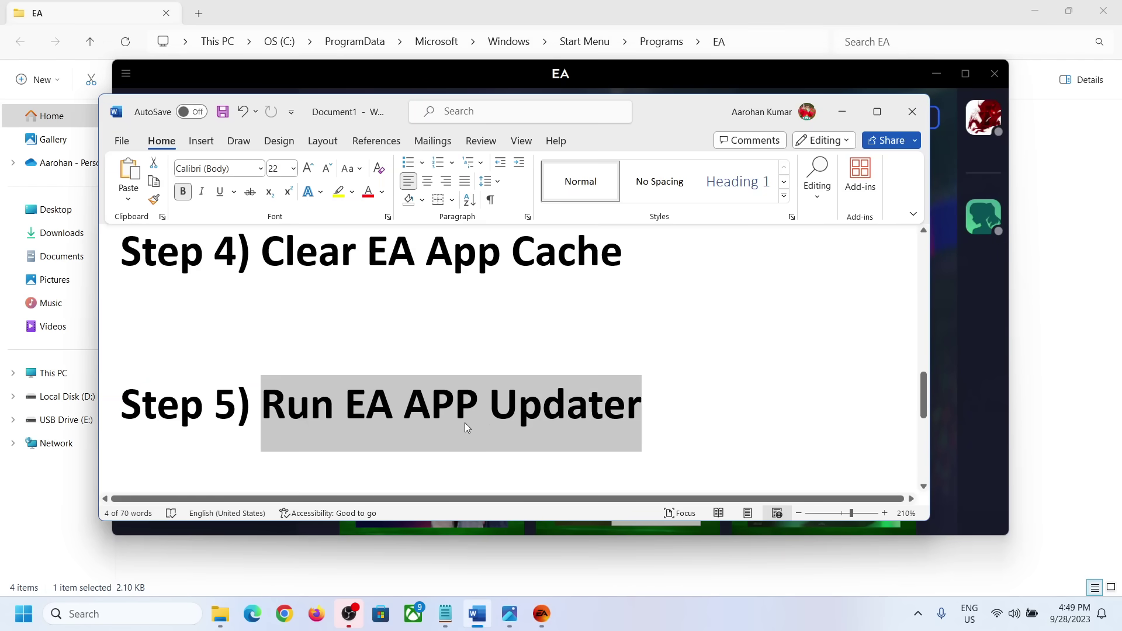
scroll(464, 422, "down", 5)
scroll(433, 412, "up", 1)
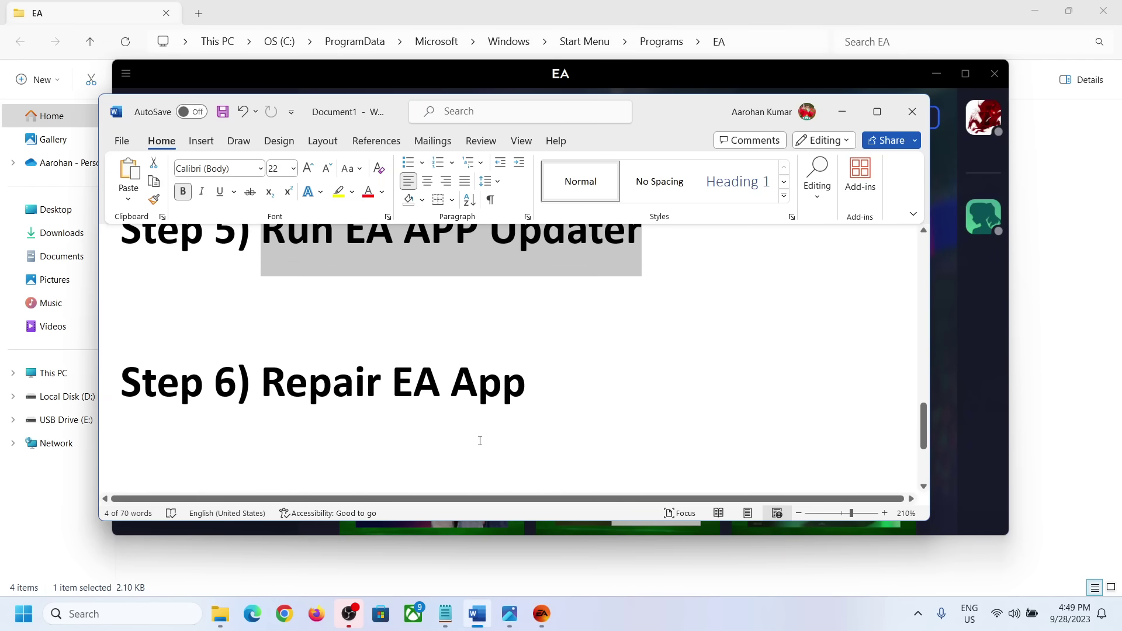
left_click(128, 614)
type("control")
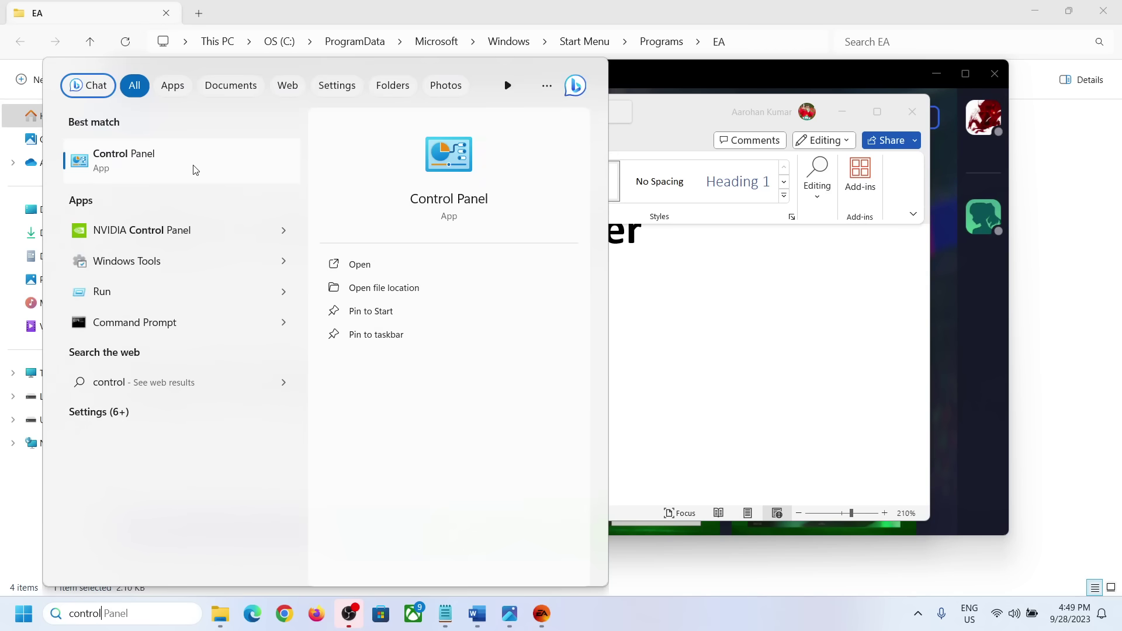
In Control Panel's Uninstall a program list, start uninstalling the EA app.
left_click(178, 172)
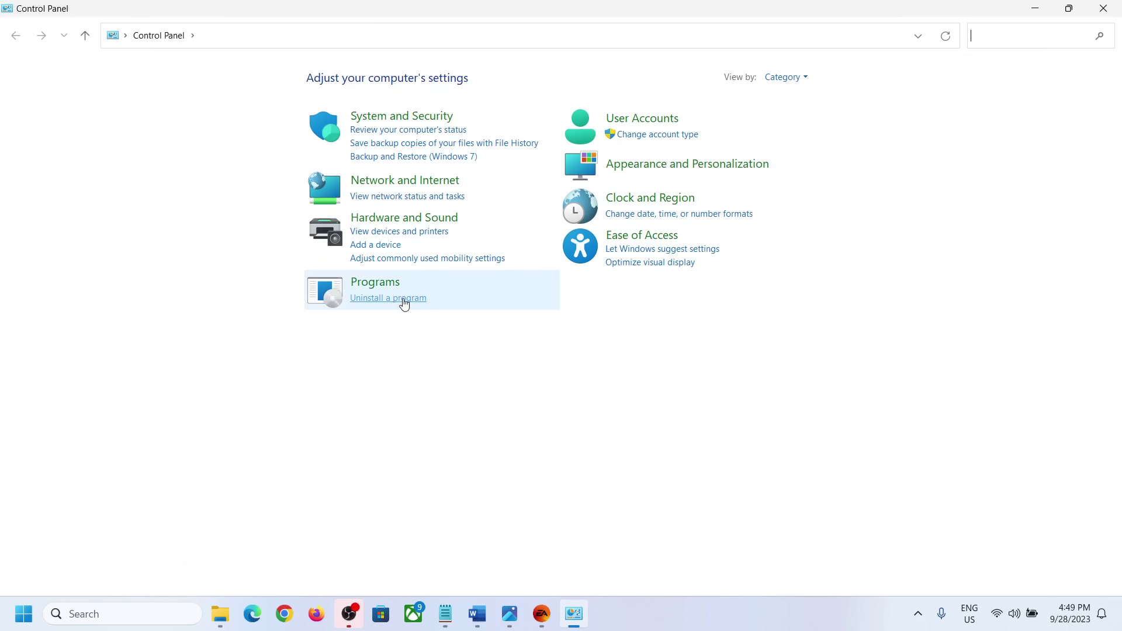
left_click(400, 300)
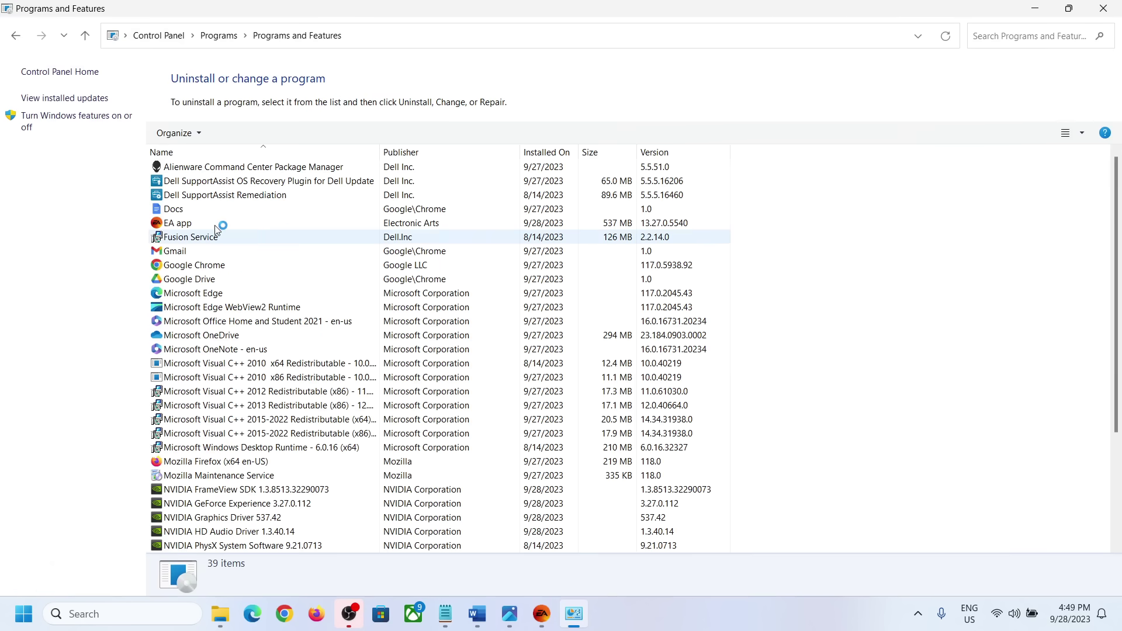
left_click(198, 228)
left_click(189, 235)
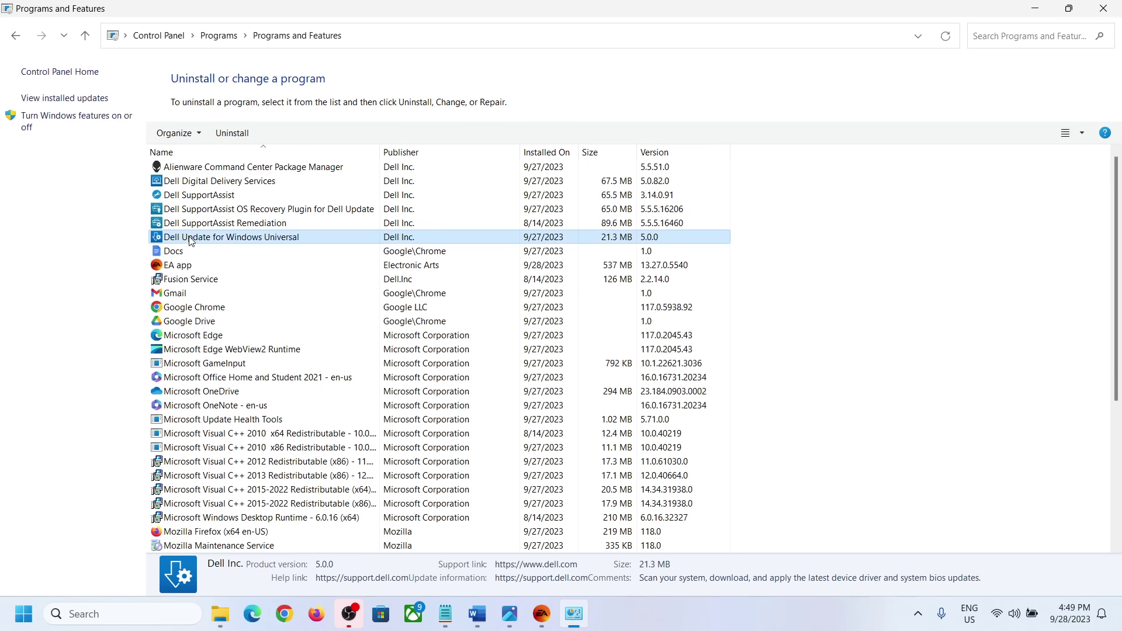
left_click(185, 268)
right_click(186, 270)
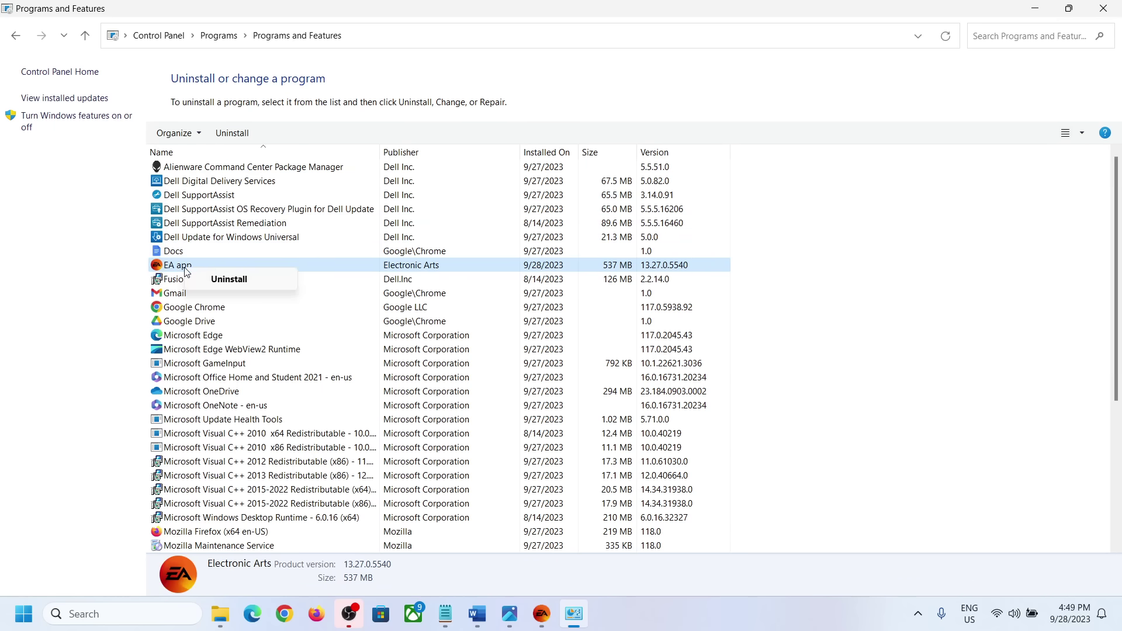
left_click(225, 278)
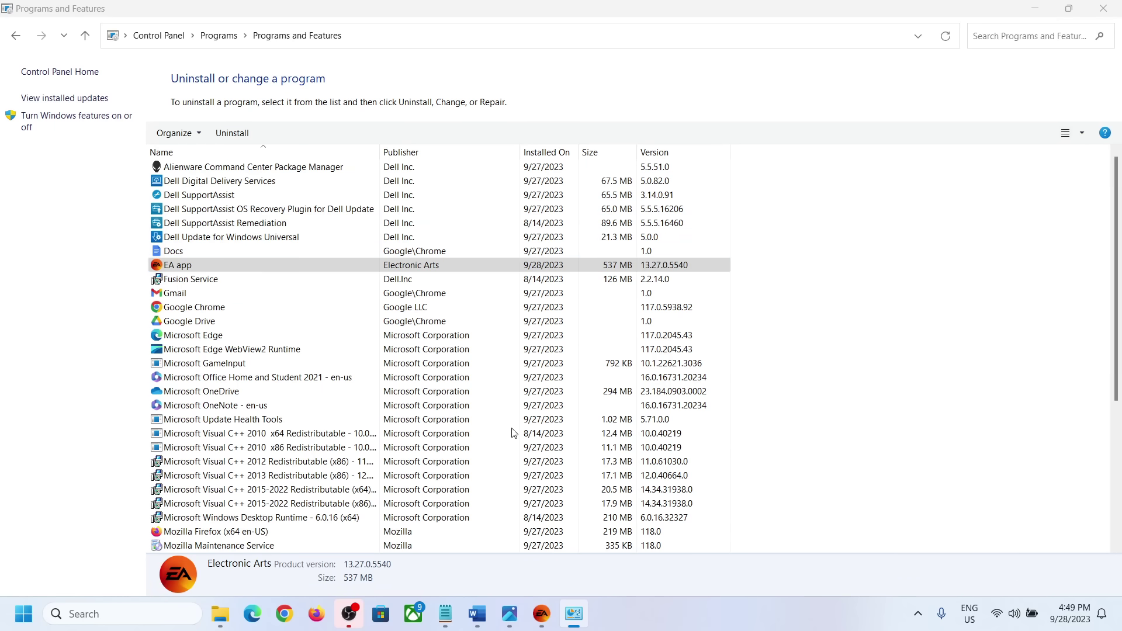
Quit the running EA app from its main menu and retry the uninstaller.
left_click(542, 614)
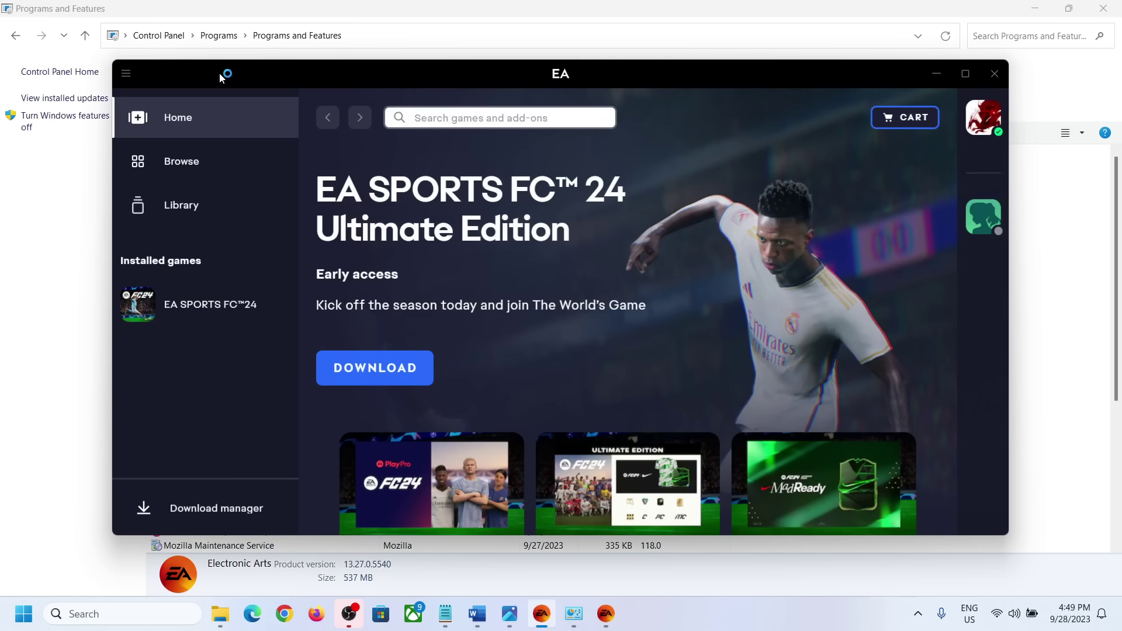
left_click(134, 74)
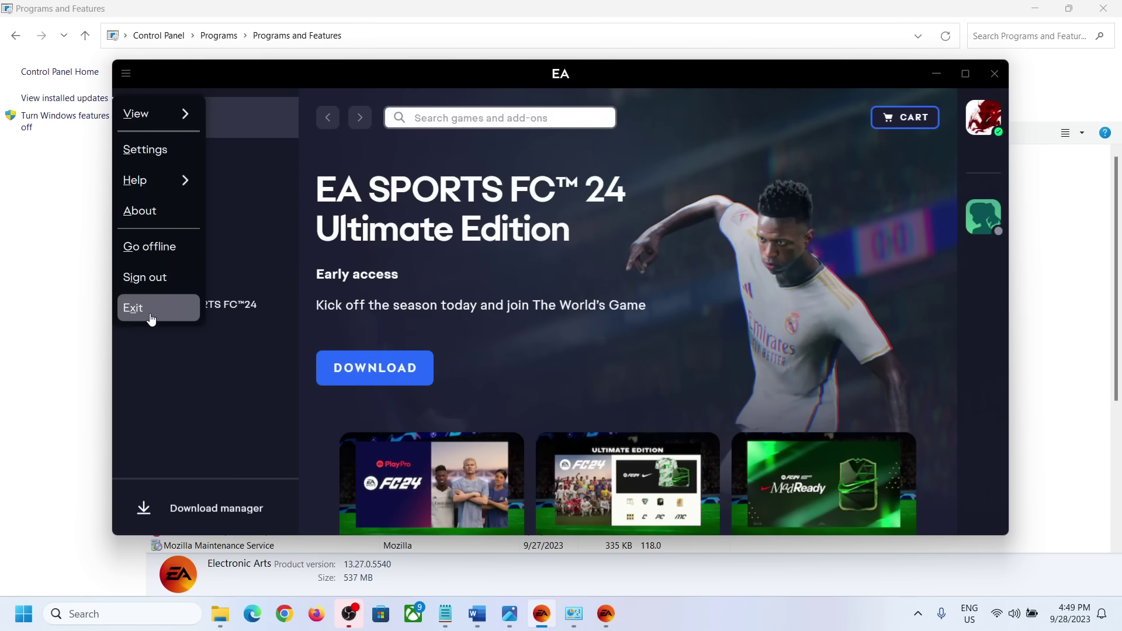
left_click(150, 318)
left_click(536, 440)
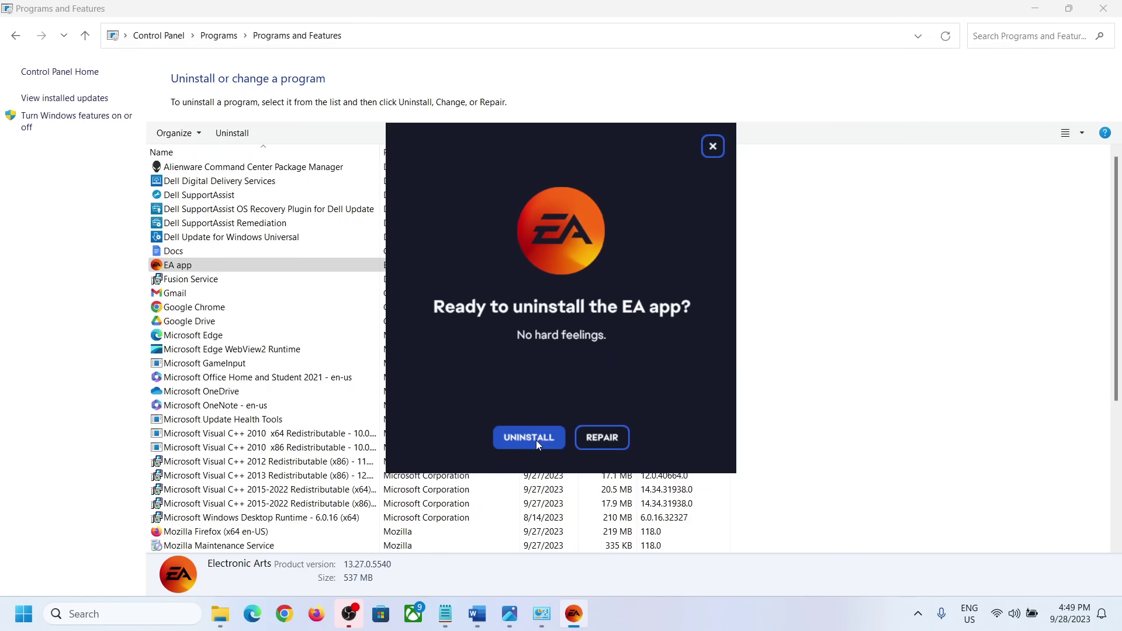
Choose REPAIR in the EA uninstaller, then scroll the Word notes to Step 7, Uninstall & Reinstall EA App.
left_click(609, 438)
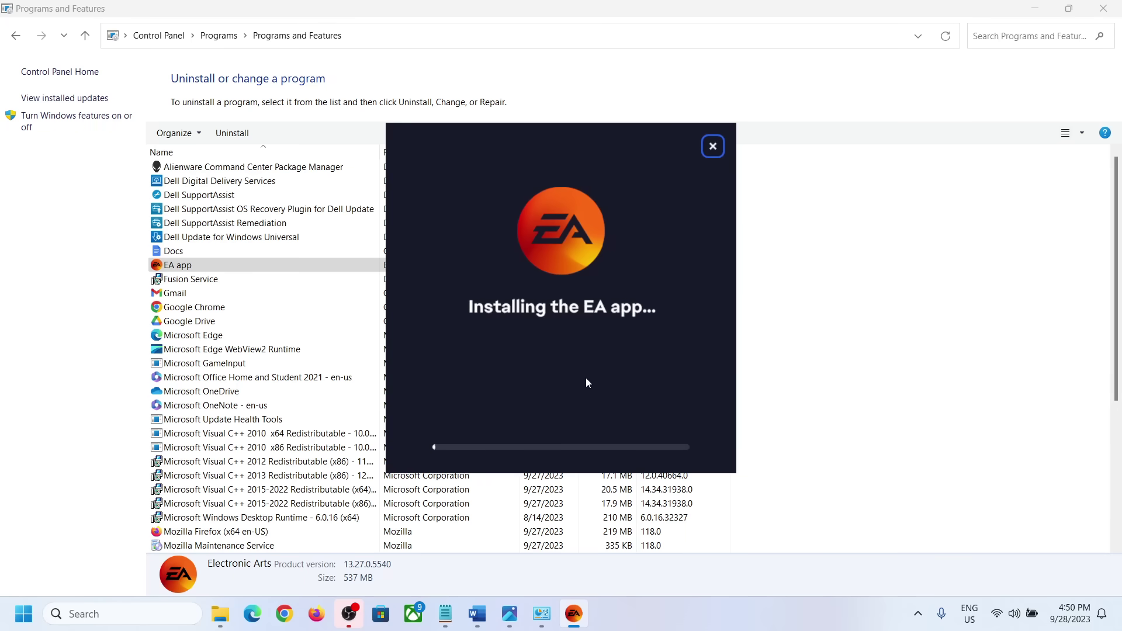
left_click(477, 613)
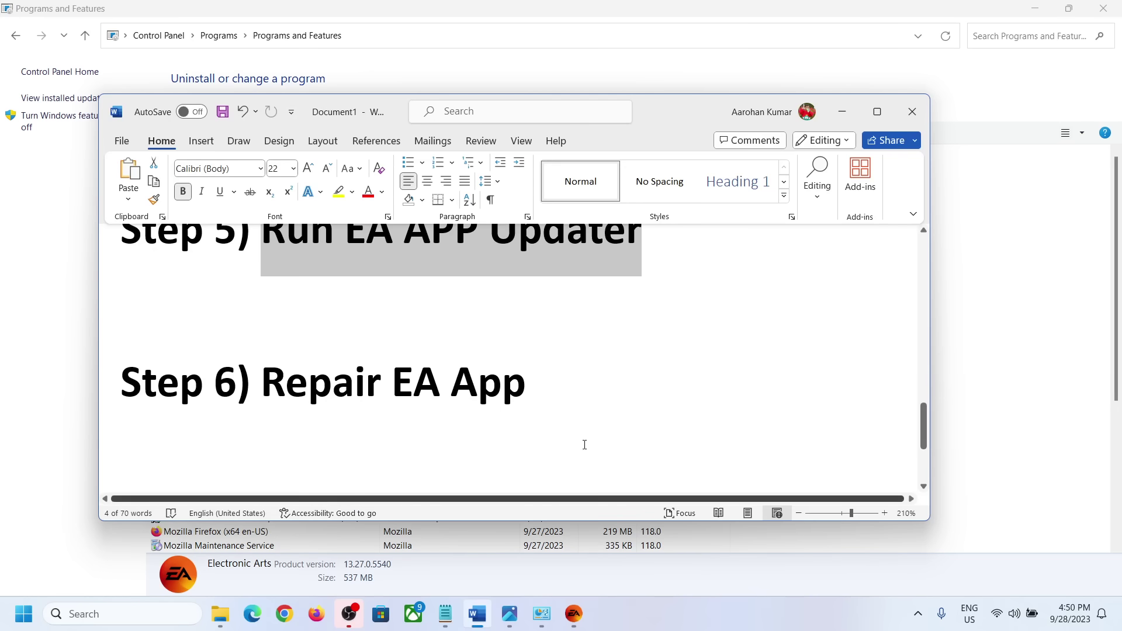
scroll(463, 380, "down", 3)
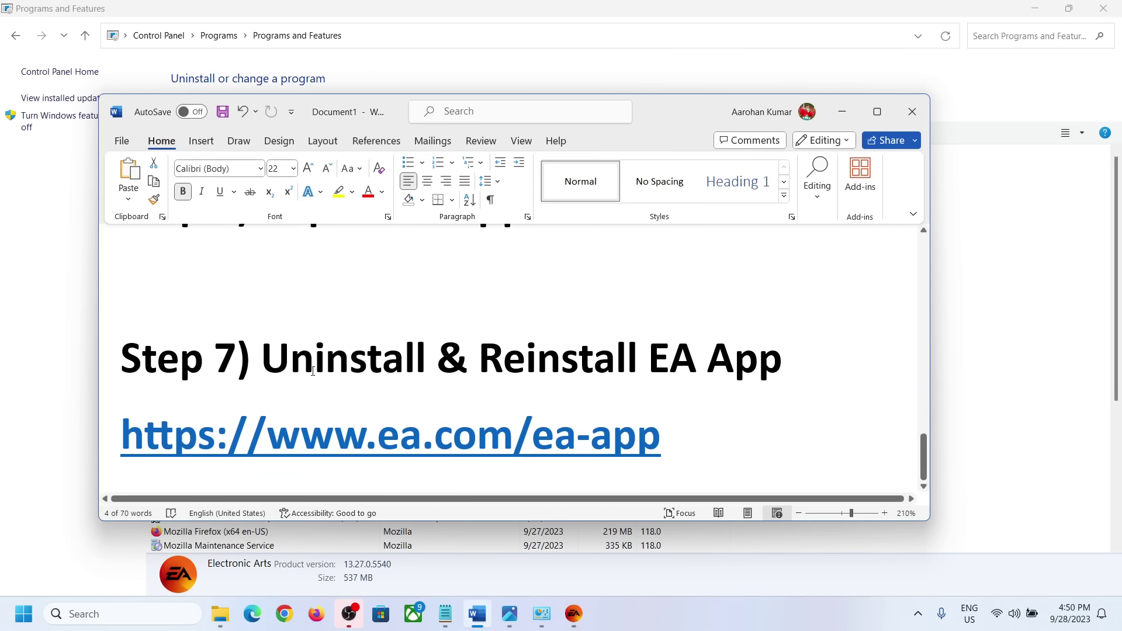